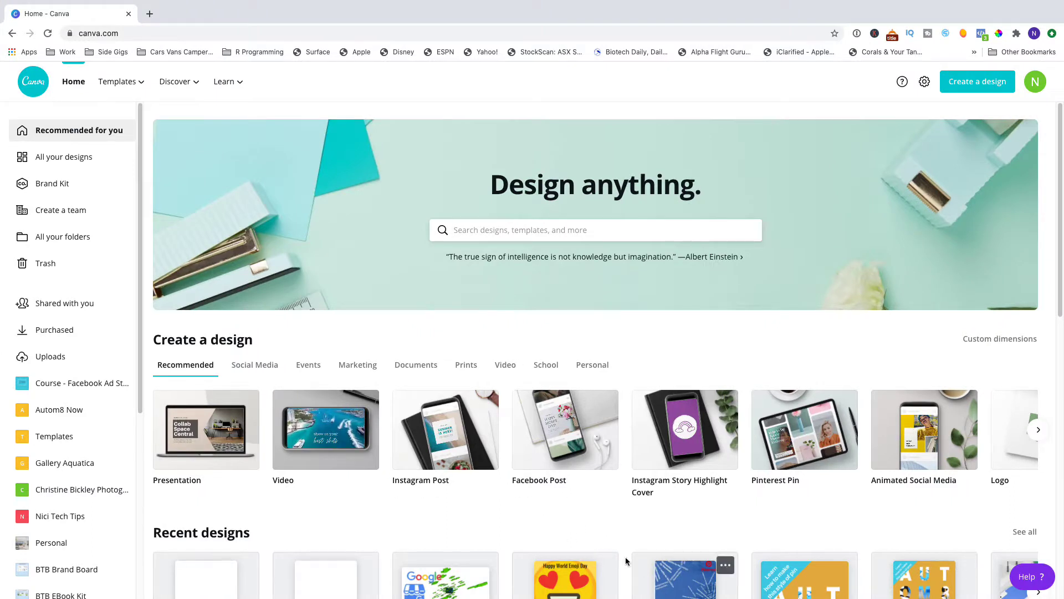
- Start a new Instagram Post and search Elements for 'iphone frame'
click(449, 443)
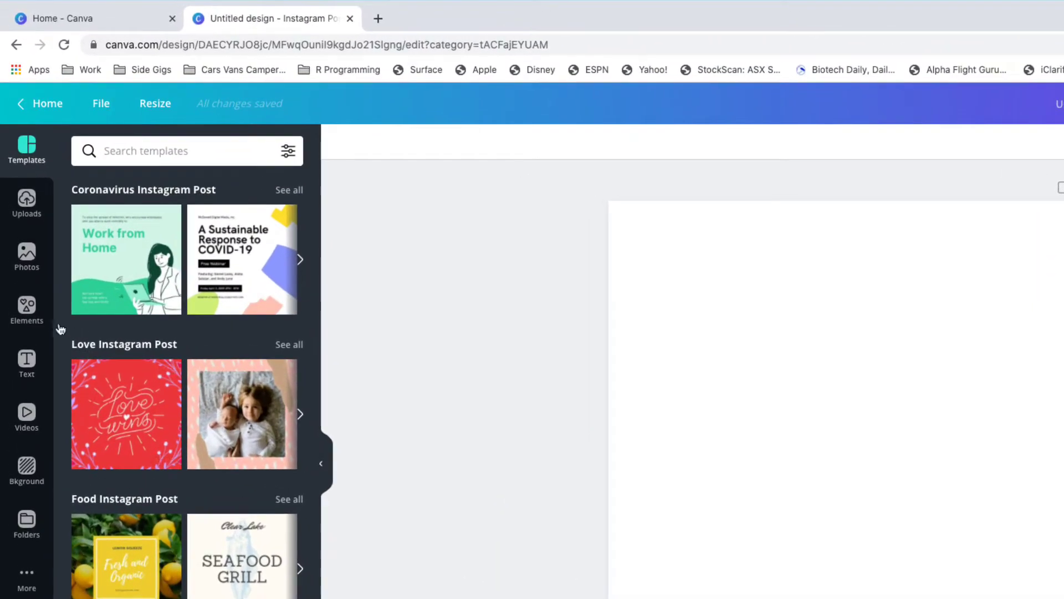
click(29, 278)
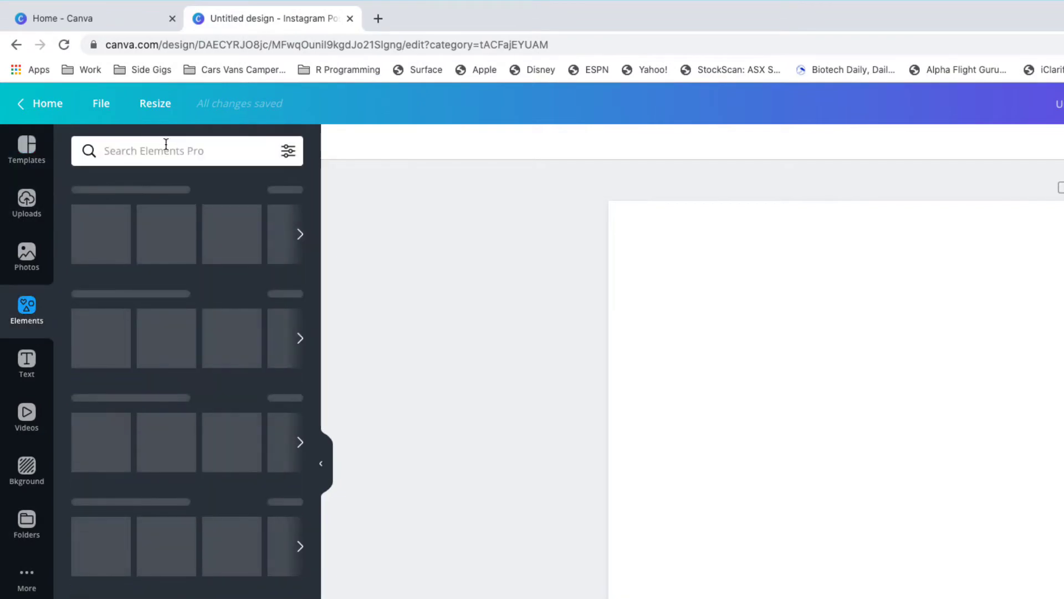
click(168, 150)
text(i)
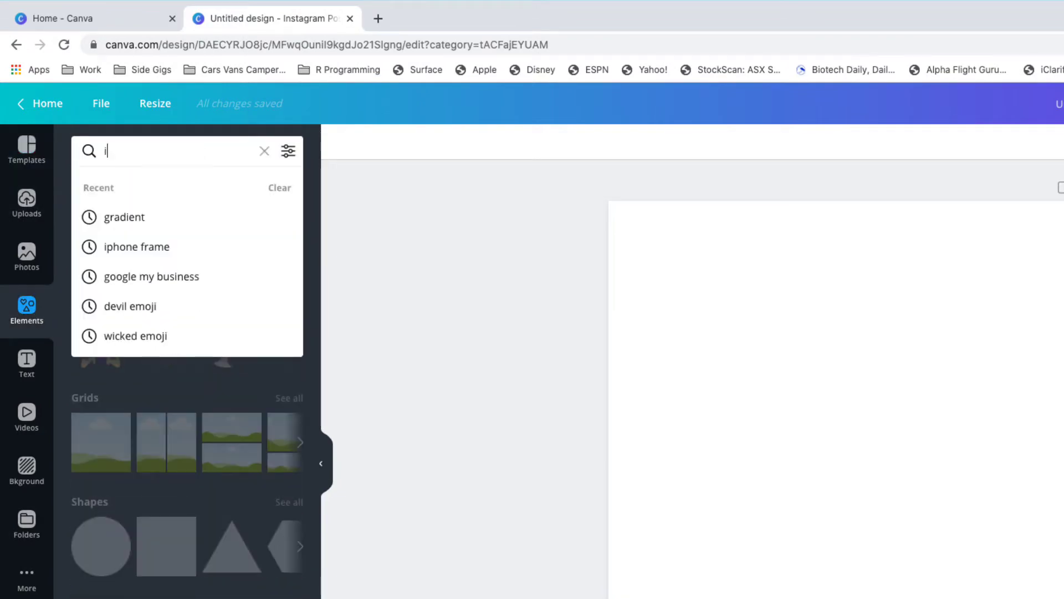
text(phone frame)
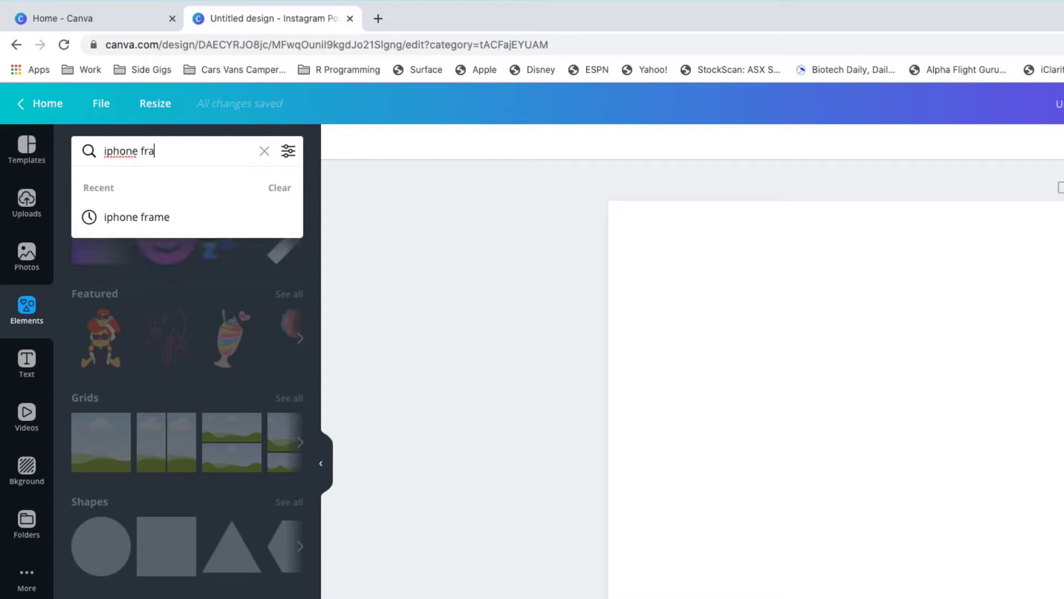
key(Return)
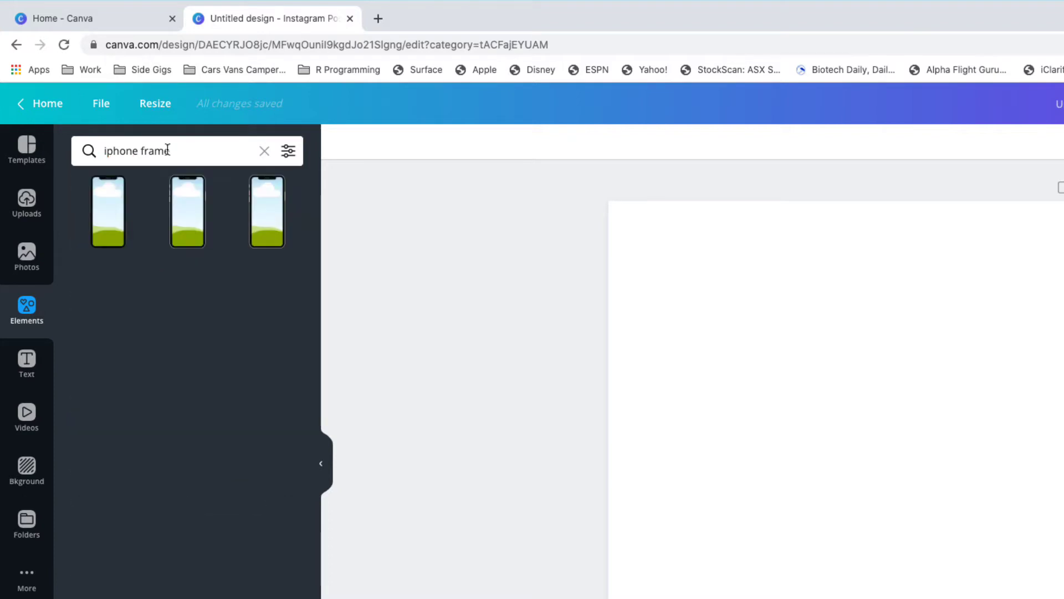
- Place an iPhone frame on the post and duplicate it into a row of three
drag(121, 218, 678, 417)
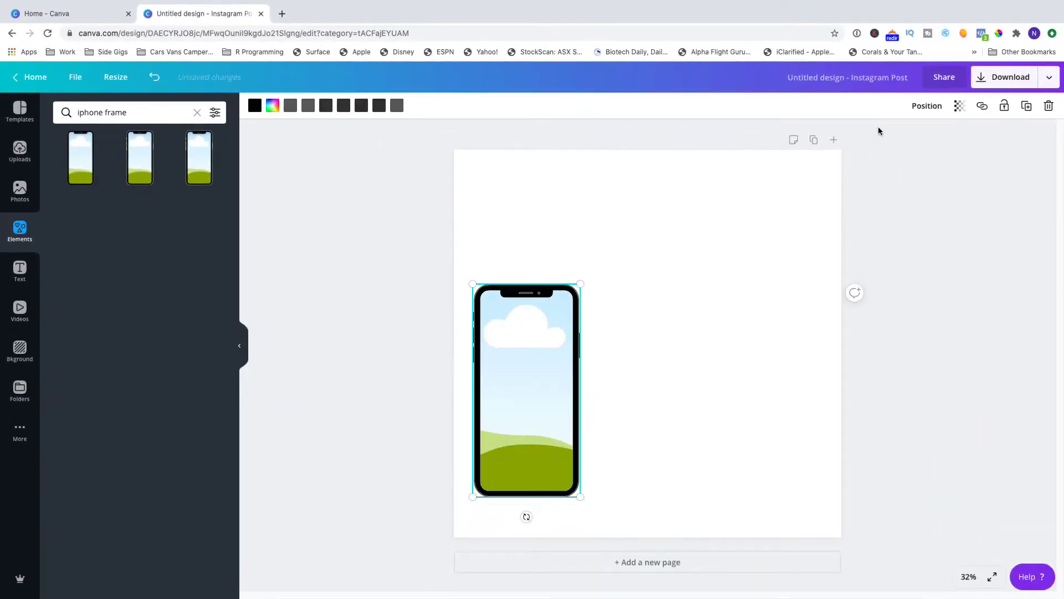
click(1028, 108)
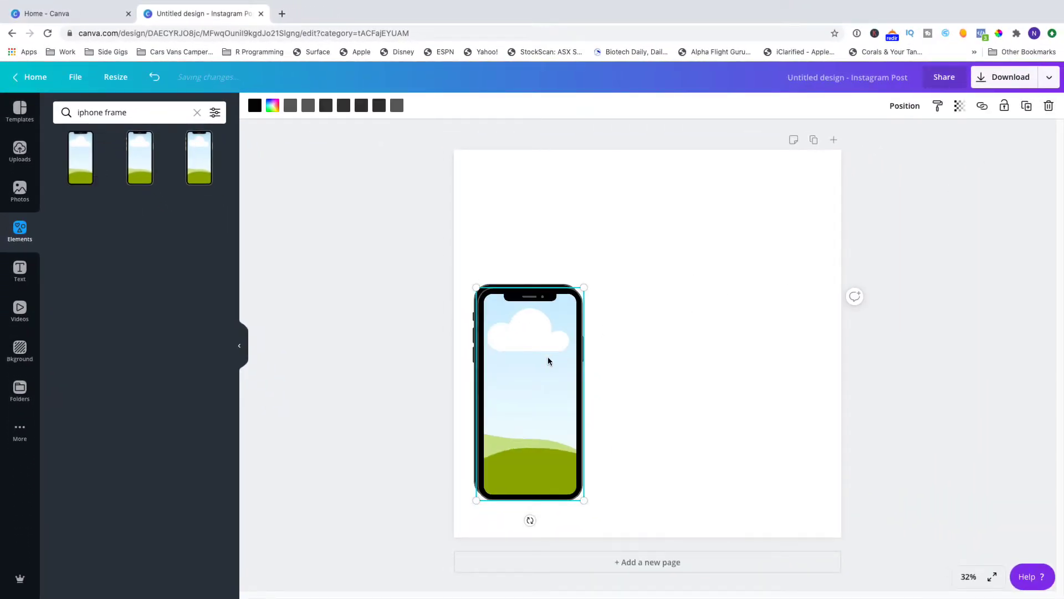
drag(548, 361, 763, 370)
click(1034, 109)
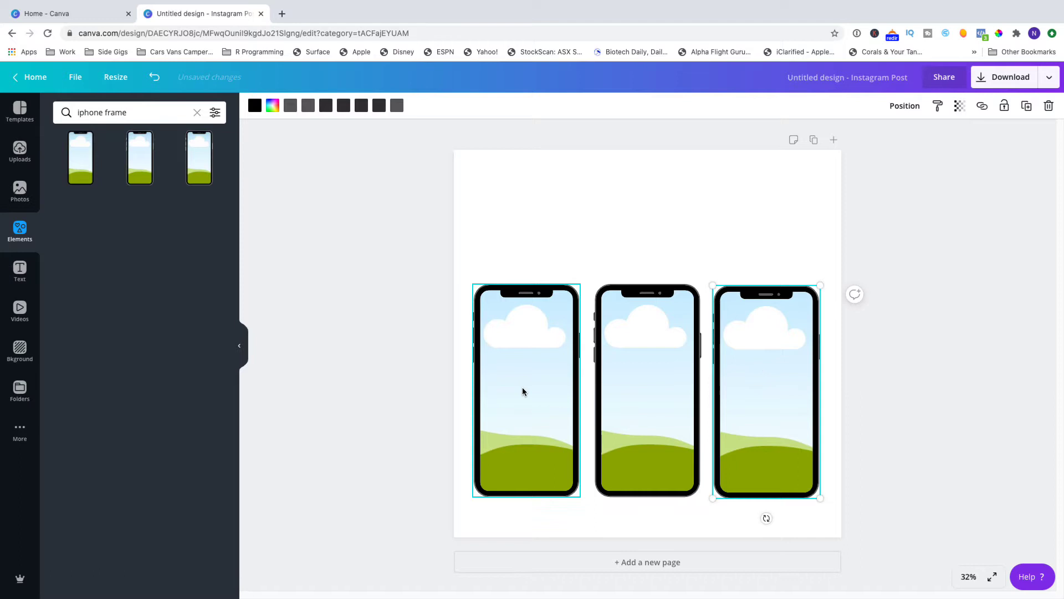
- Search stock videos for 'safari' and drop the elephant clip into the phone frames
key(Escape)
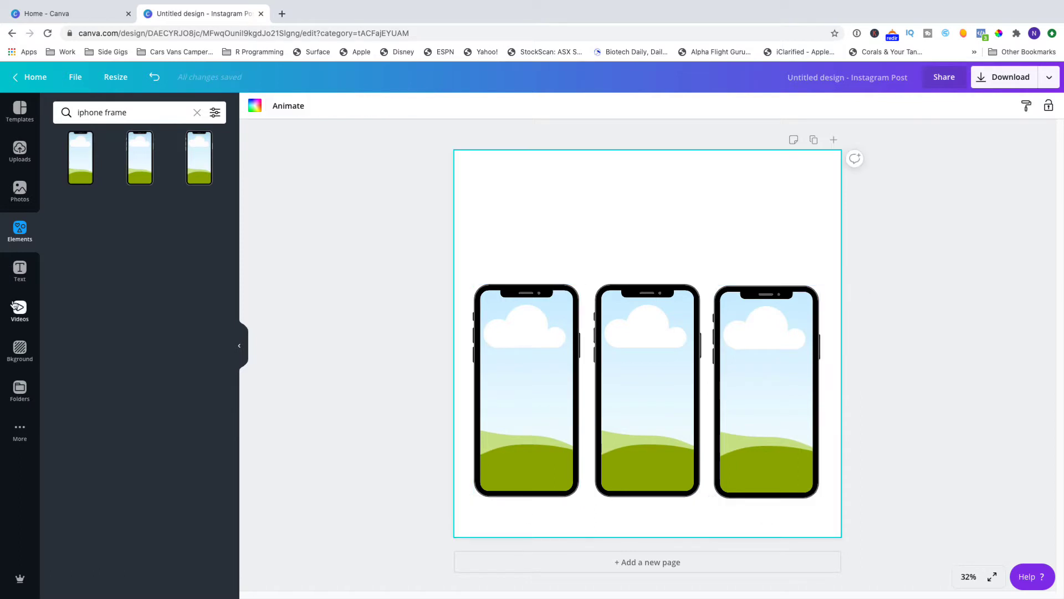
click(17, 318)
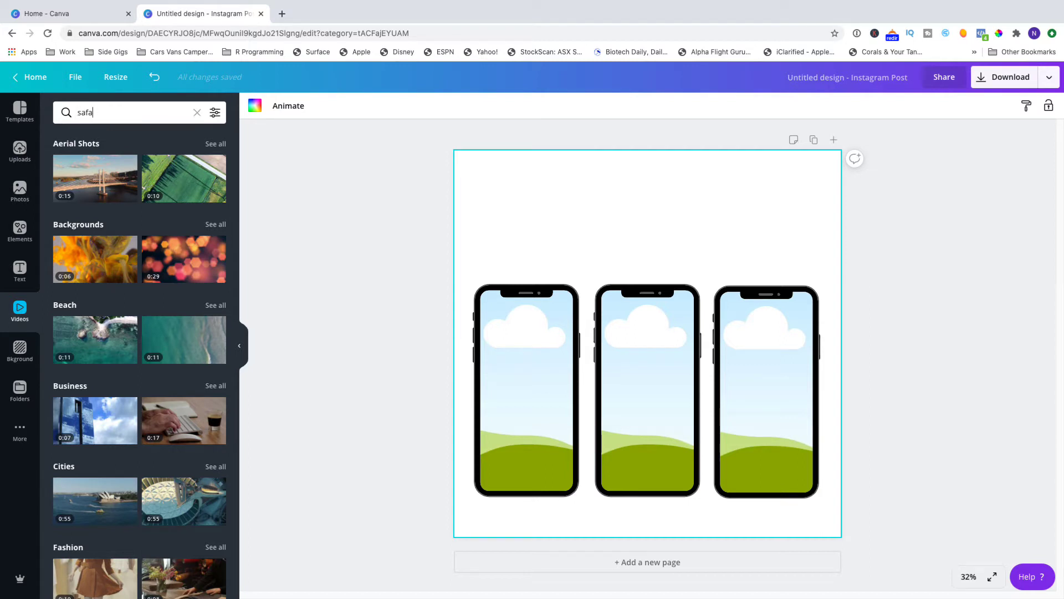
key(Return)
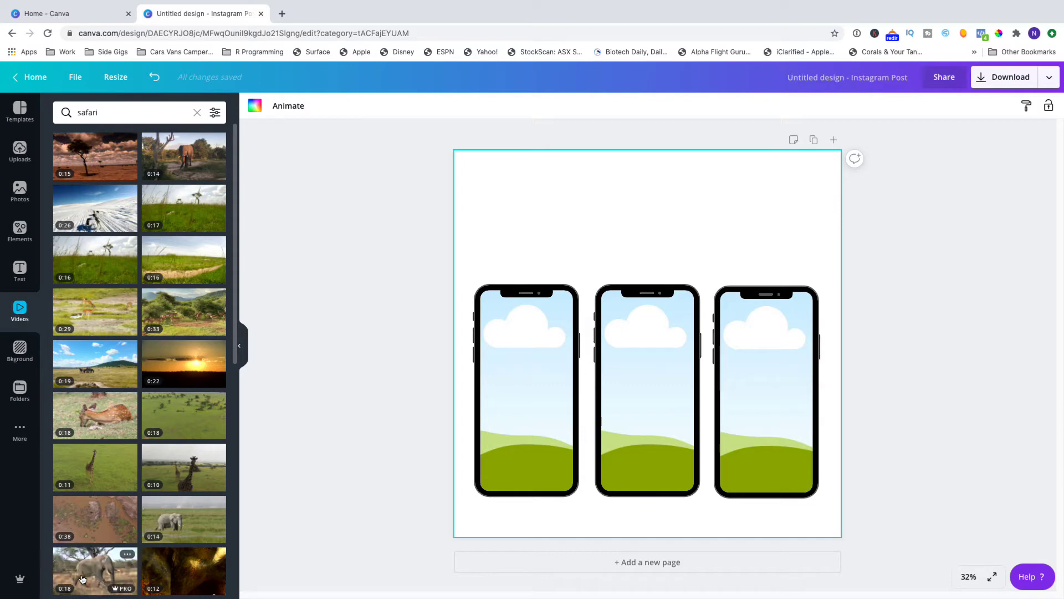
drag(82, 579, 639, 358)
drag(130, 568, 759, 338)
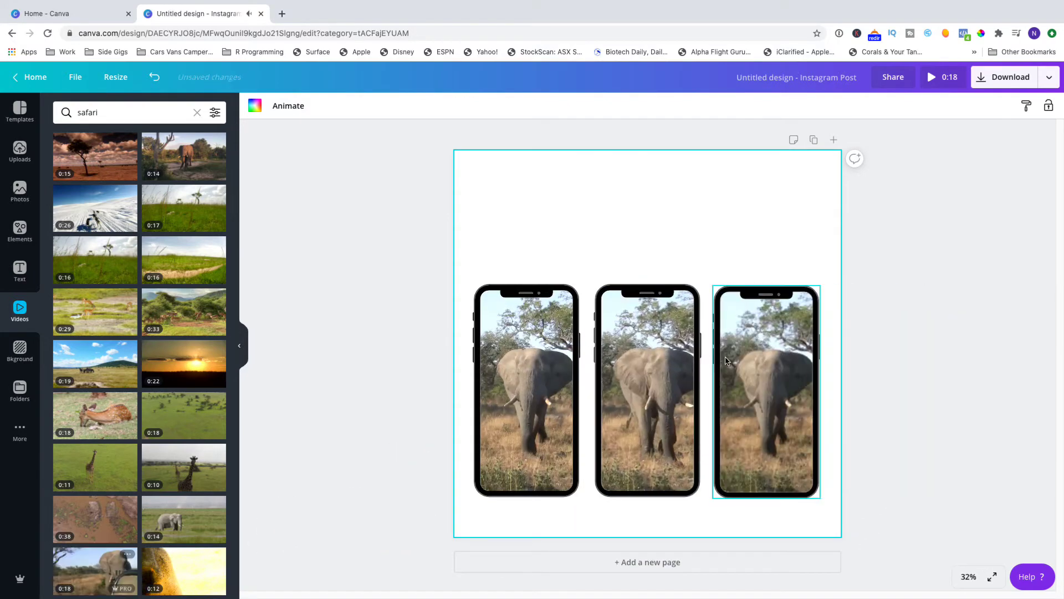
- Enlarge the first phone's elephant video well beyond its frame and slide it left
click(537, 368)
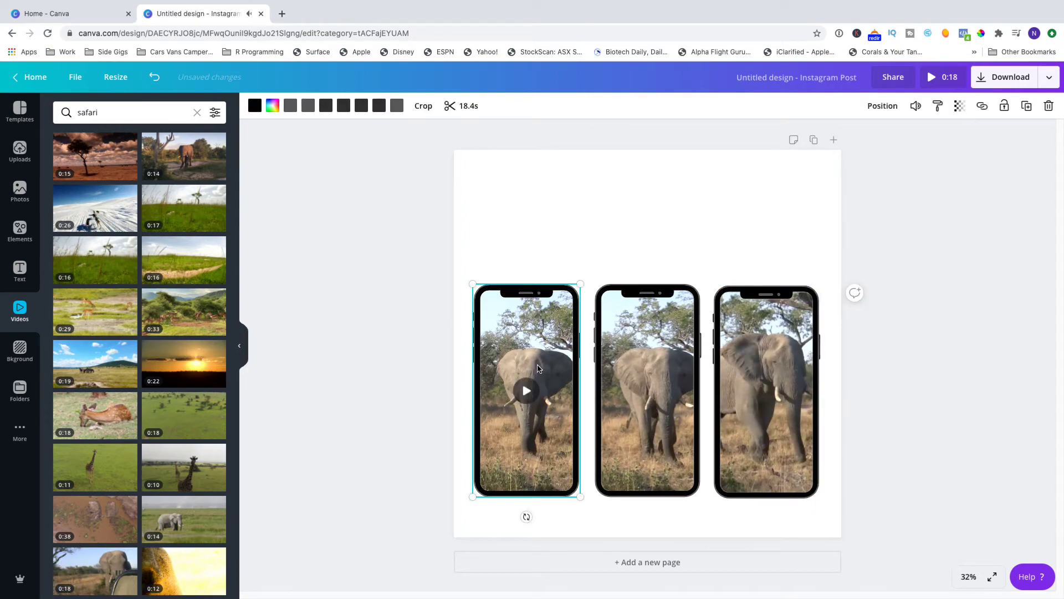
double_click(538, 368)
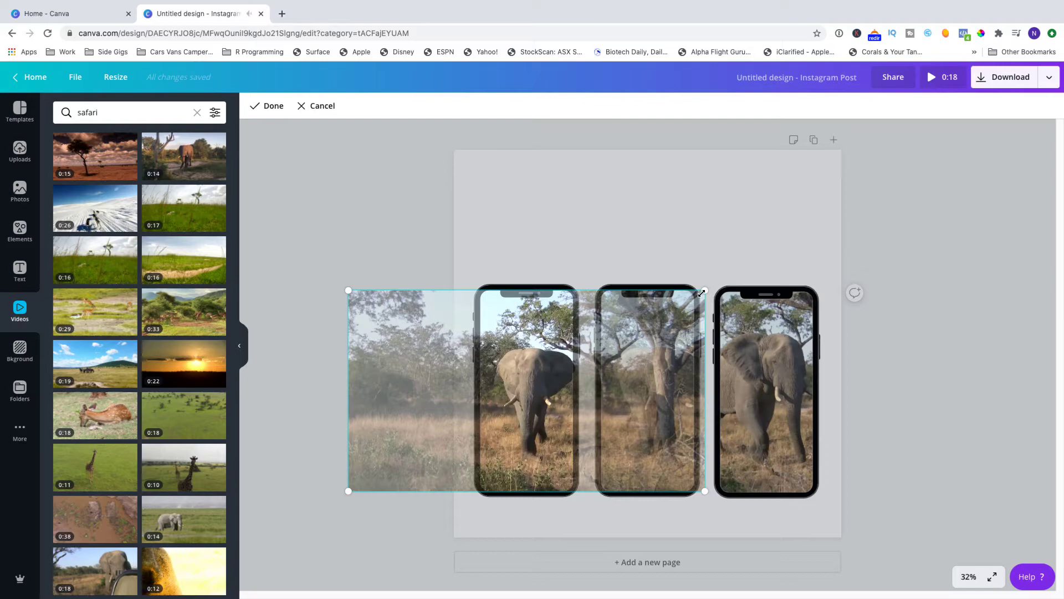
drag(704, 292, 963, 176)
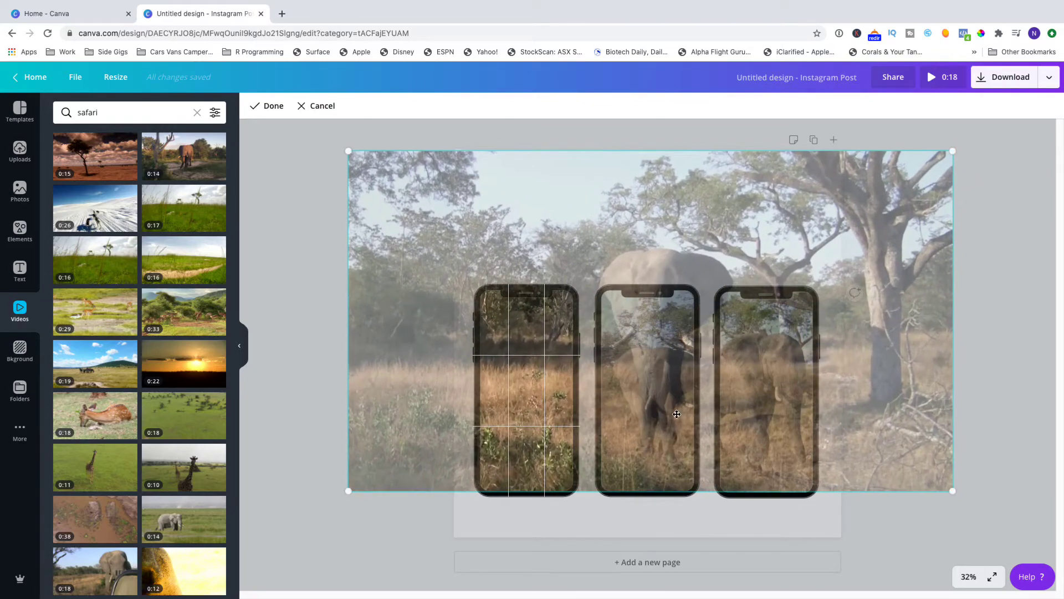
drag(348, 491, 272, 542)
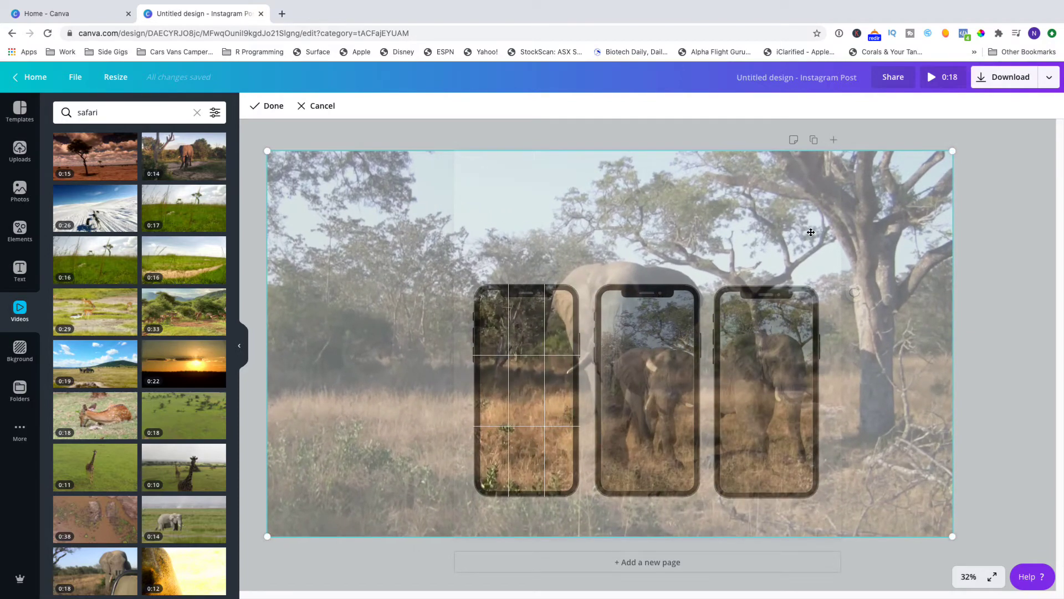
drag(811, 233, 760, 218)
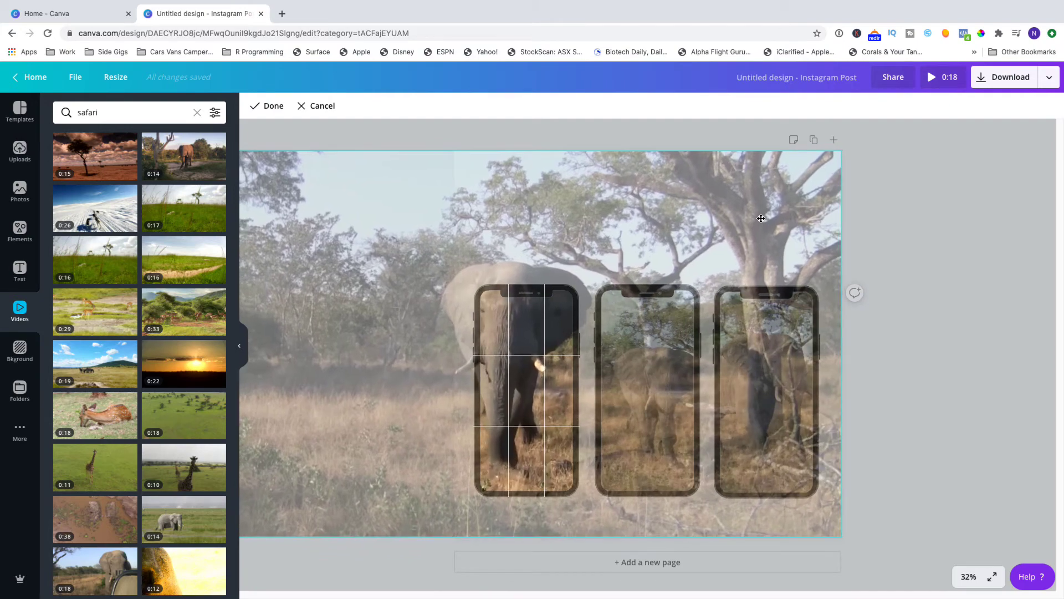
- Apply the first crop, then enlarge the middle phone's video and slide it left
click(909, 277)
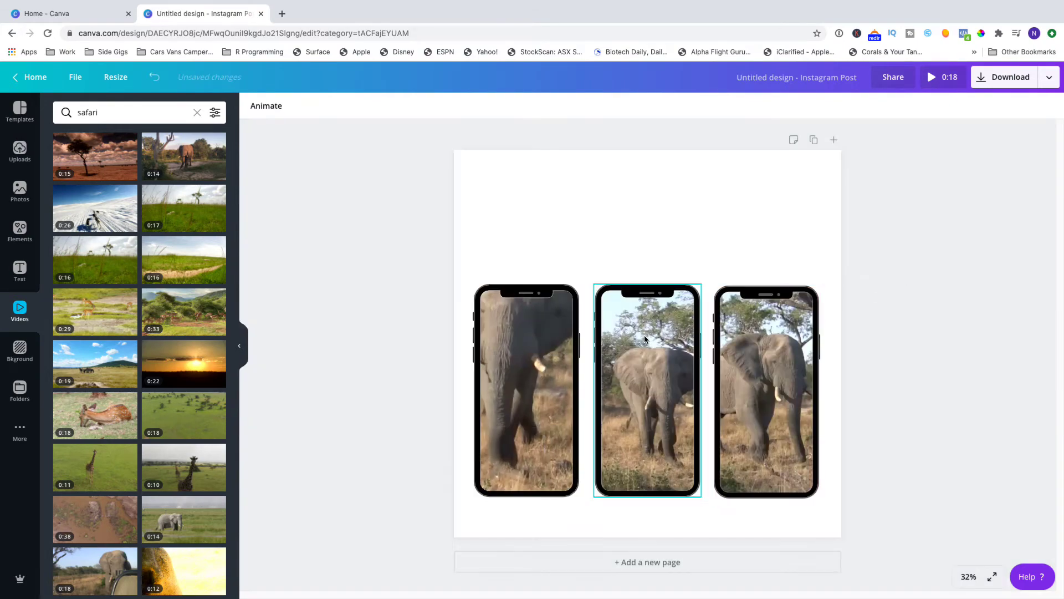
double_click(662, 349)
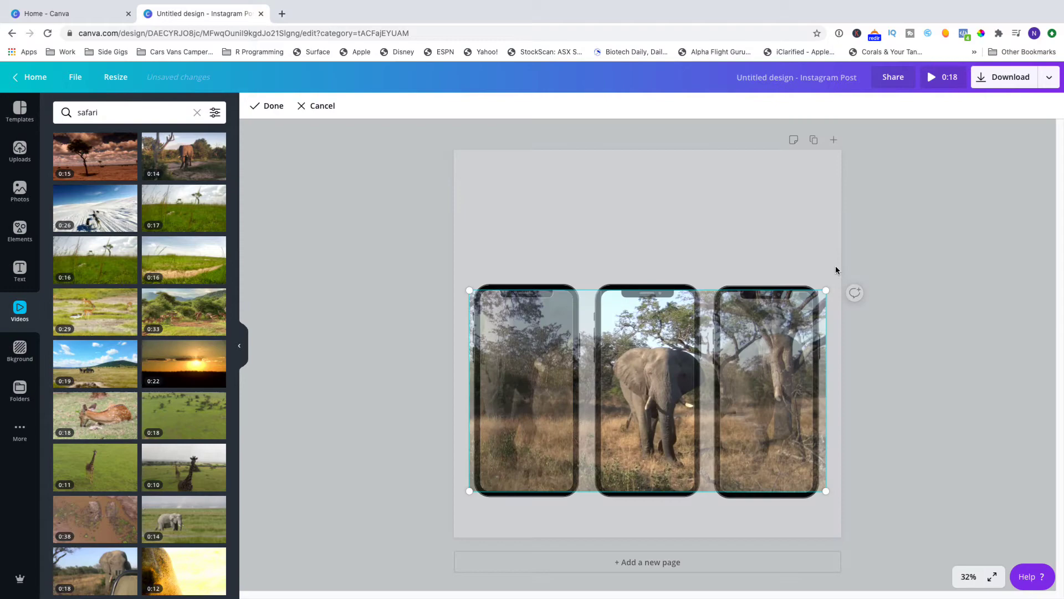
drag(826, 290, 1061, 151)
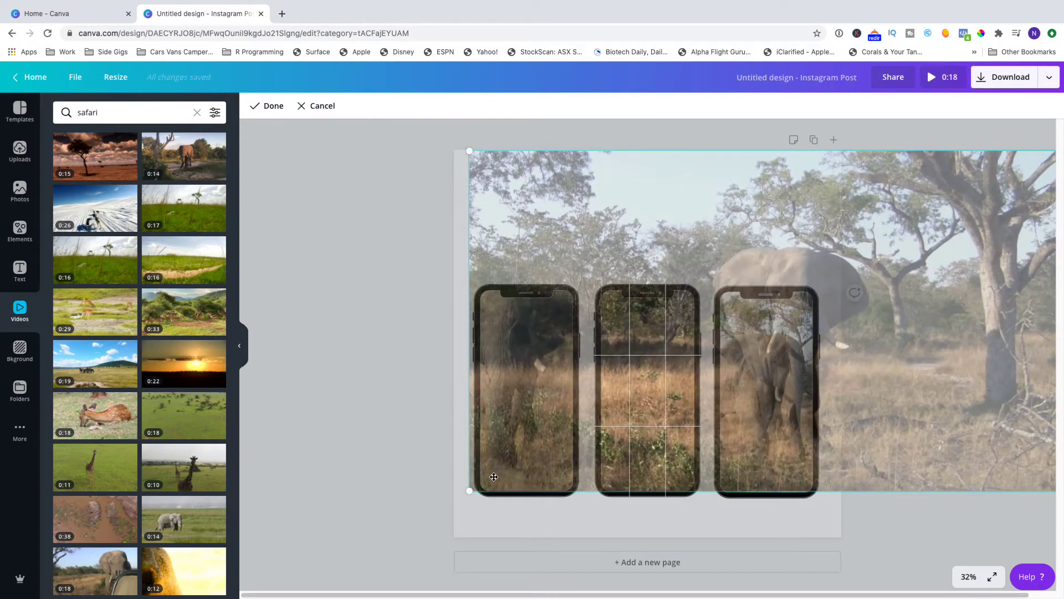
drag(469, 490, 383, 531)
drag(945, 211, 720, 210)
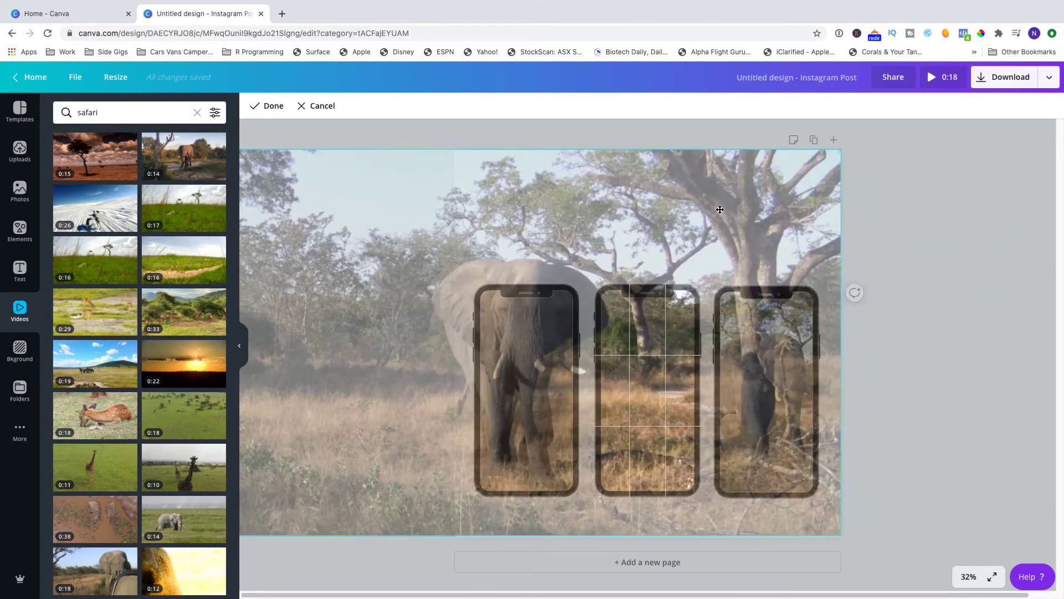
- Apply the middle crop, then enlarge, shift and apply the third phone's video crop
click(971, 203)
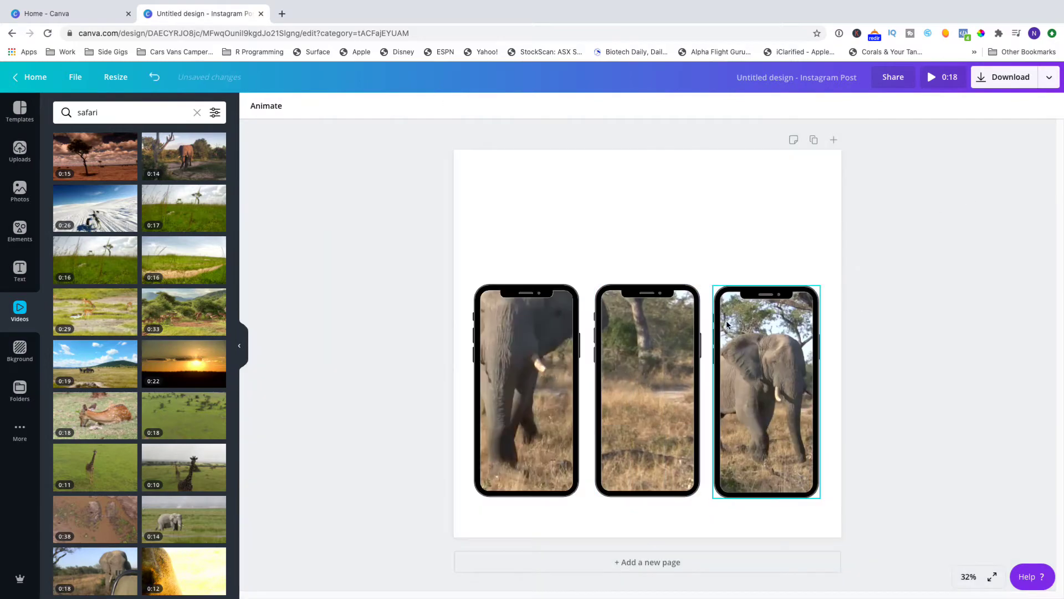
double_click(751, 340)
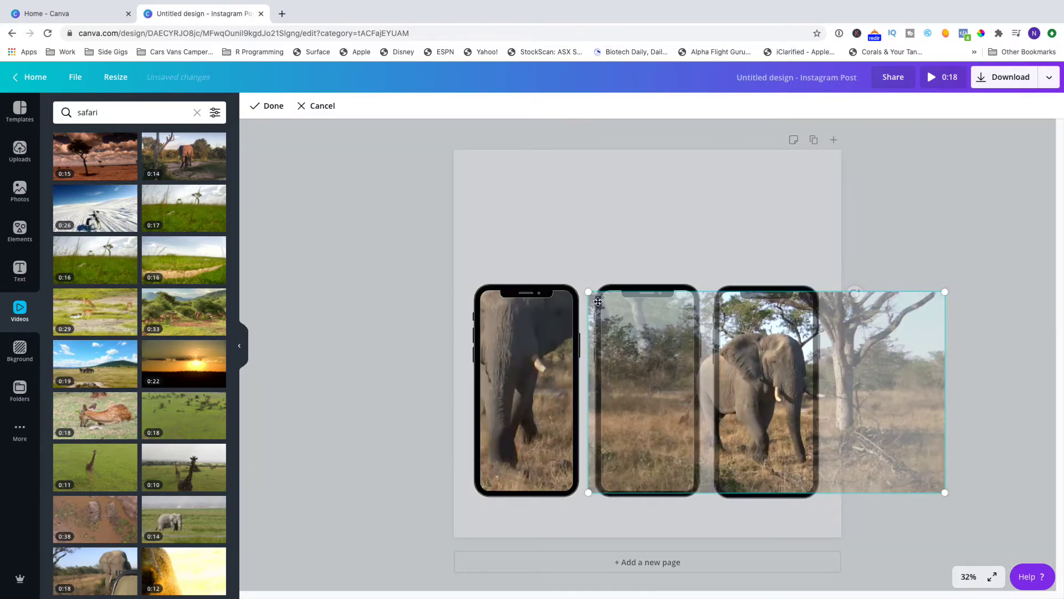
drag(588, 293, 357, 114)
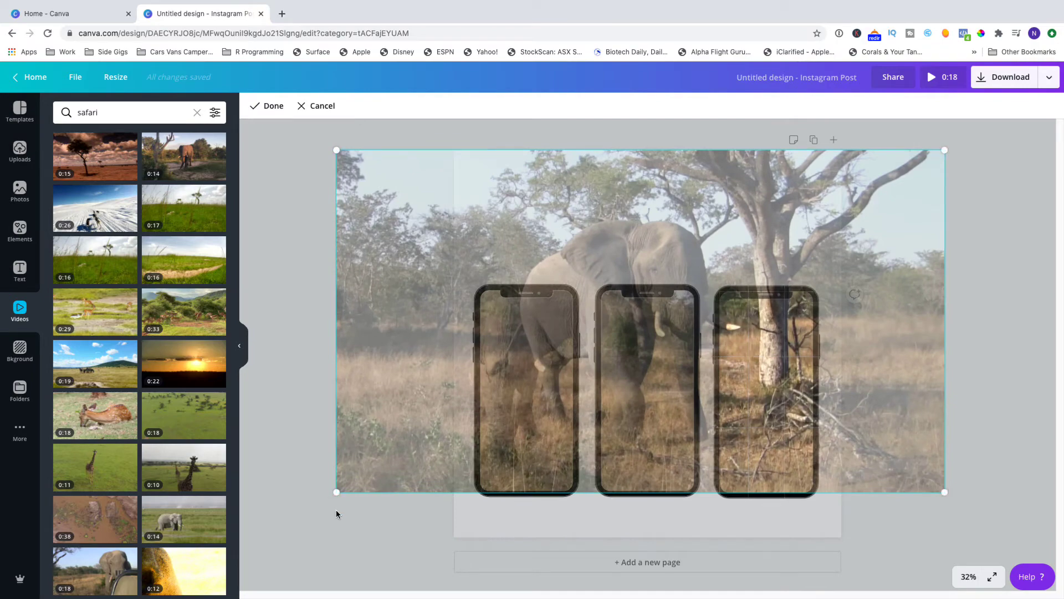
drag(333, 492, 258, 541)
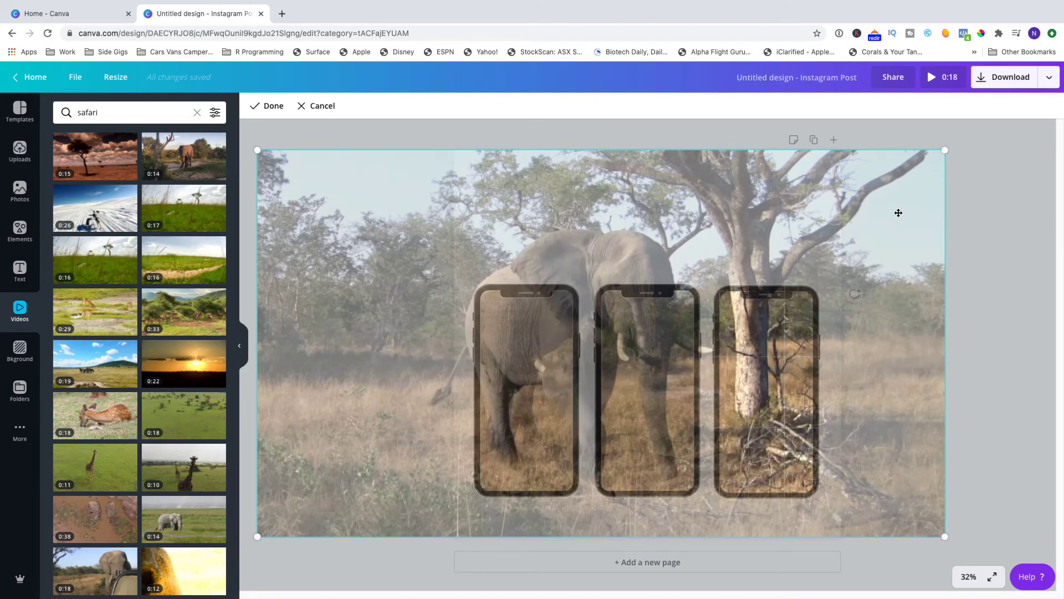
drag(898, 213, 787, 213)
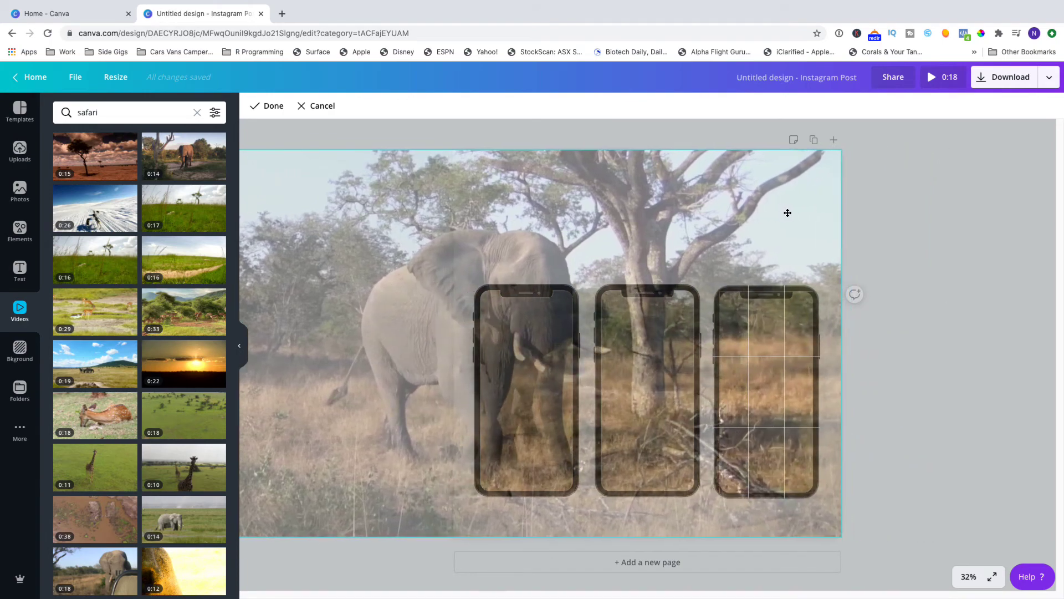
click(943, 188)
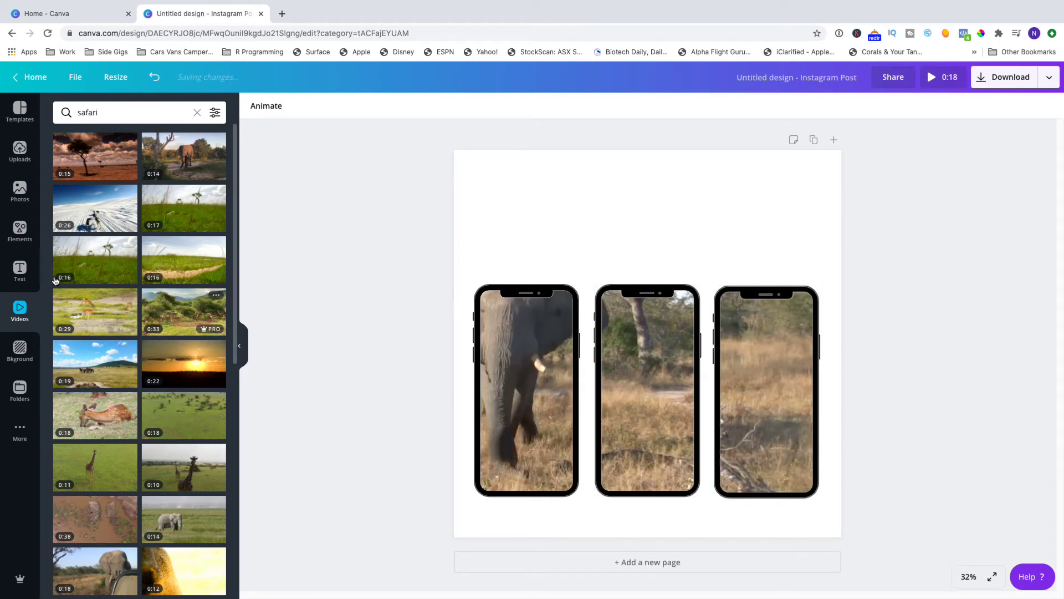
- Search Elements for 'gradient' and stretch the purple gradient across the whole page
click(20, 230)
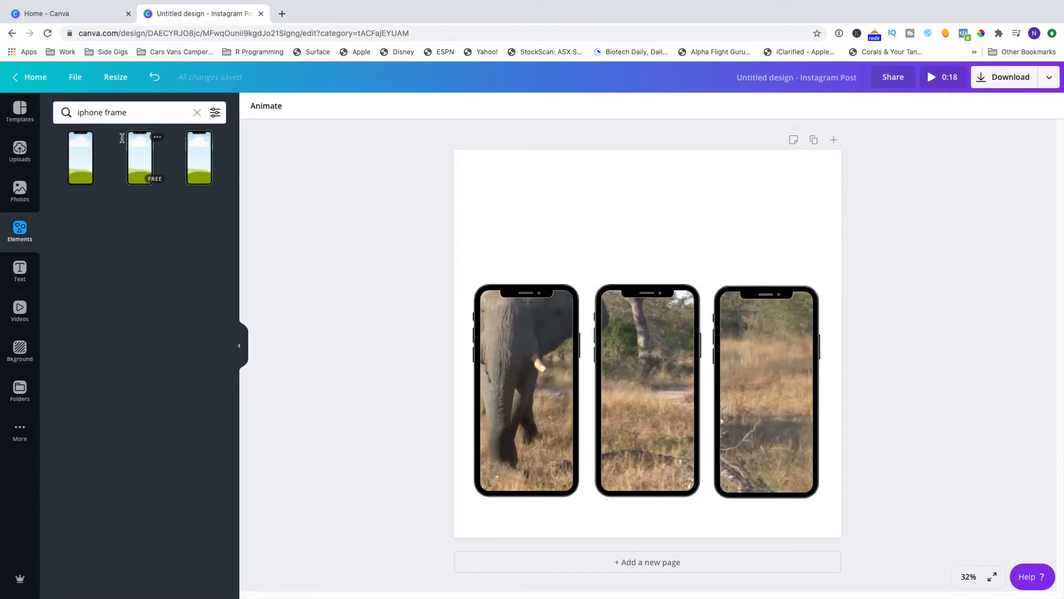
click(143, 113)
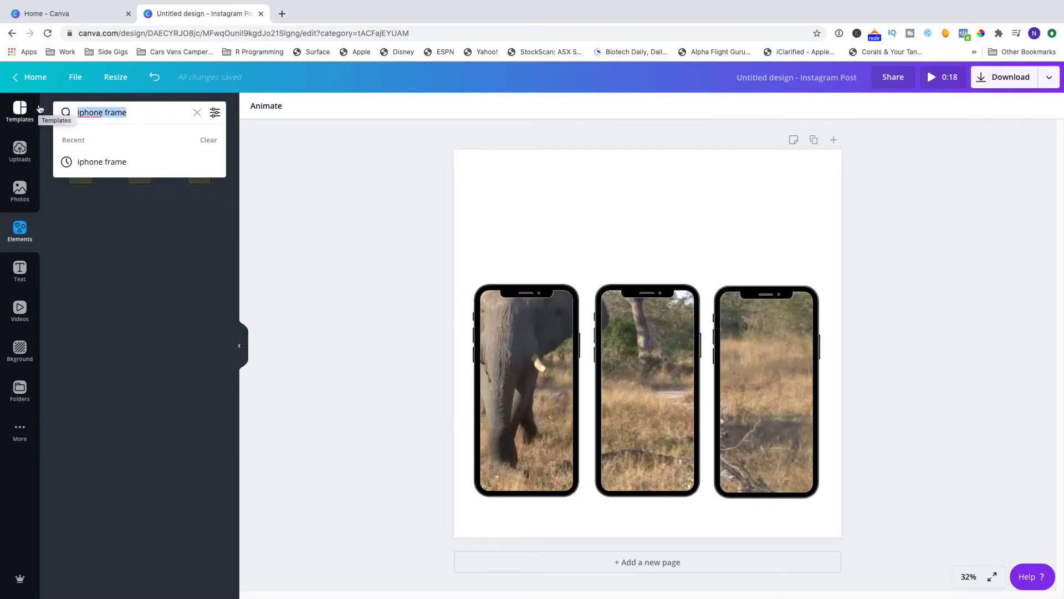
text(gradient)
key(Return)
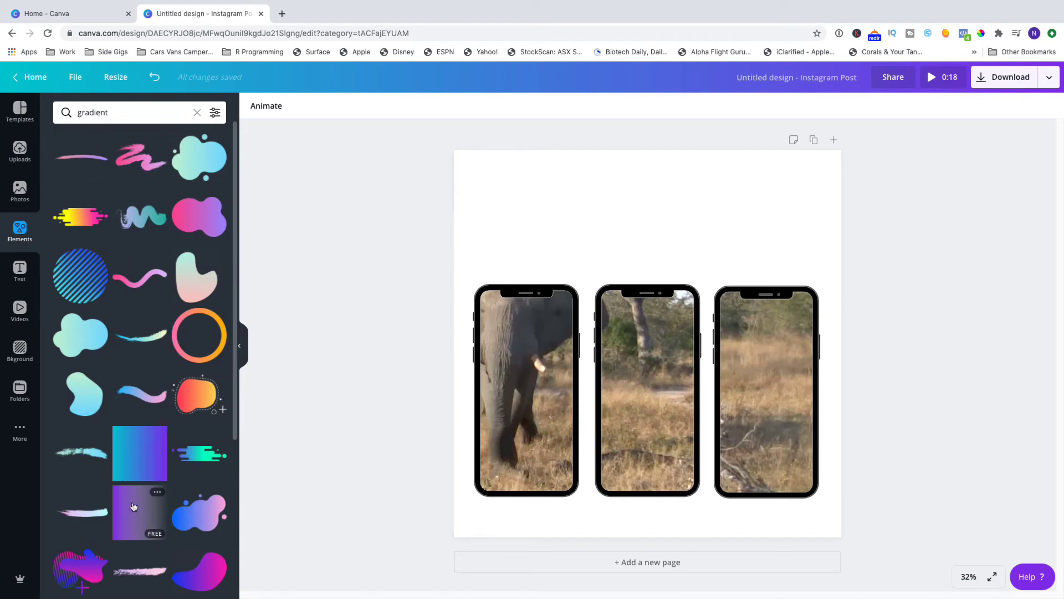
drag(151, 492, 473, 171)
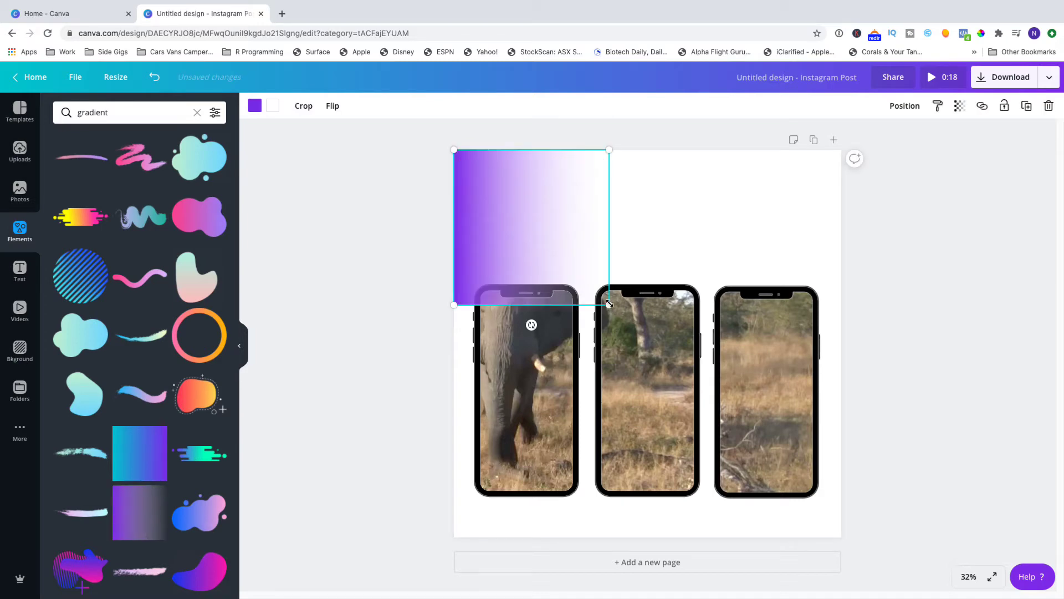
drag(609, 303, 897, 478)
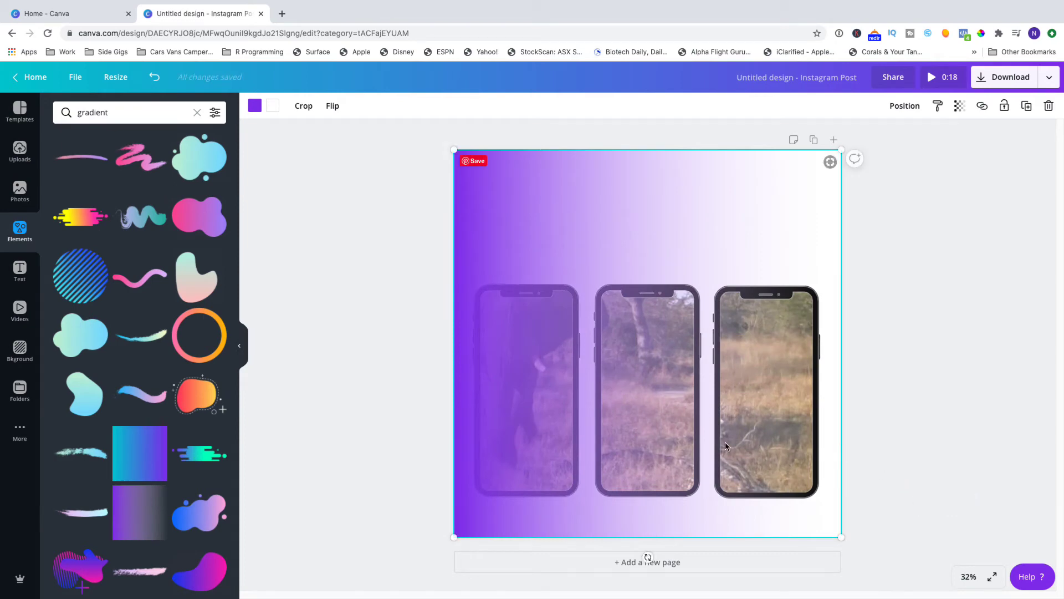
- Change the gradient's purple colour to cyan
click(255, 106)
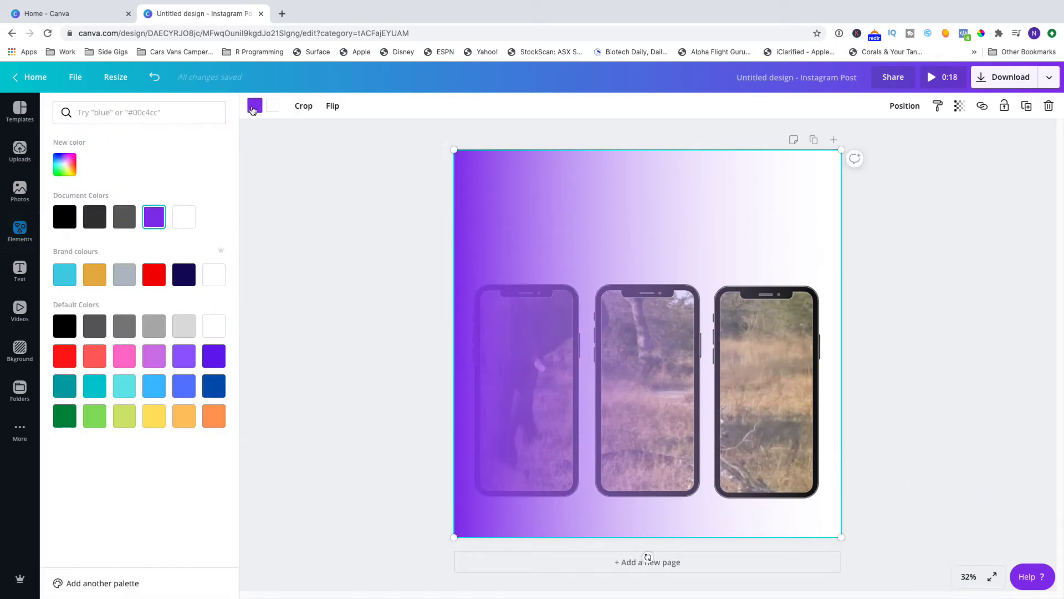
click(71, 278)
key(Escape)
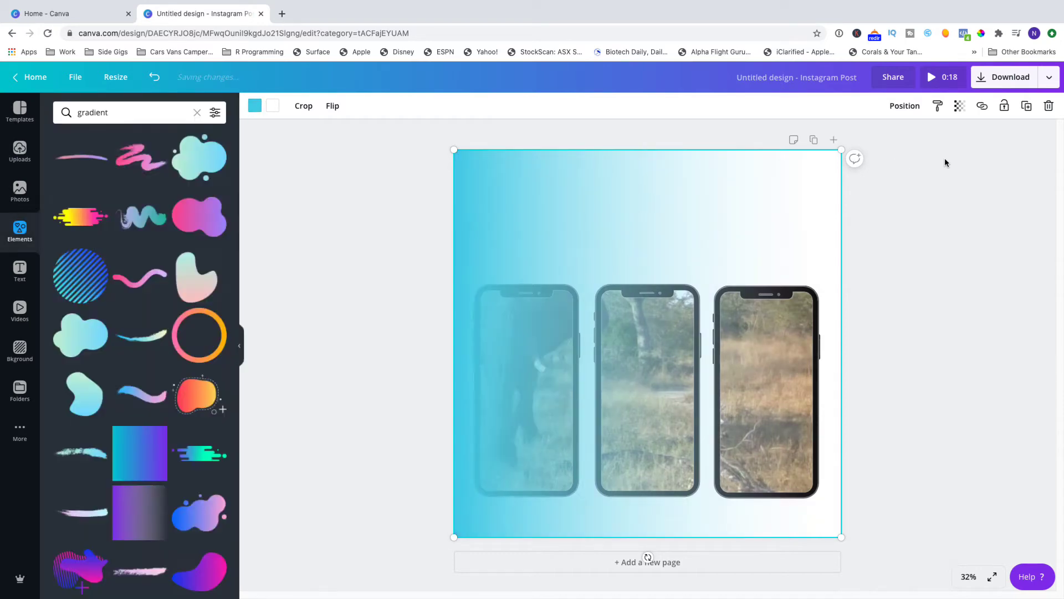
- Send the gradient backward until it sits behind all three phones
click(904, 105)
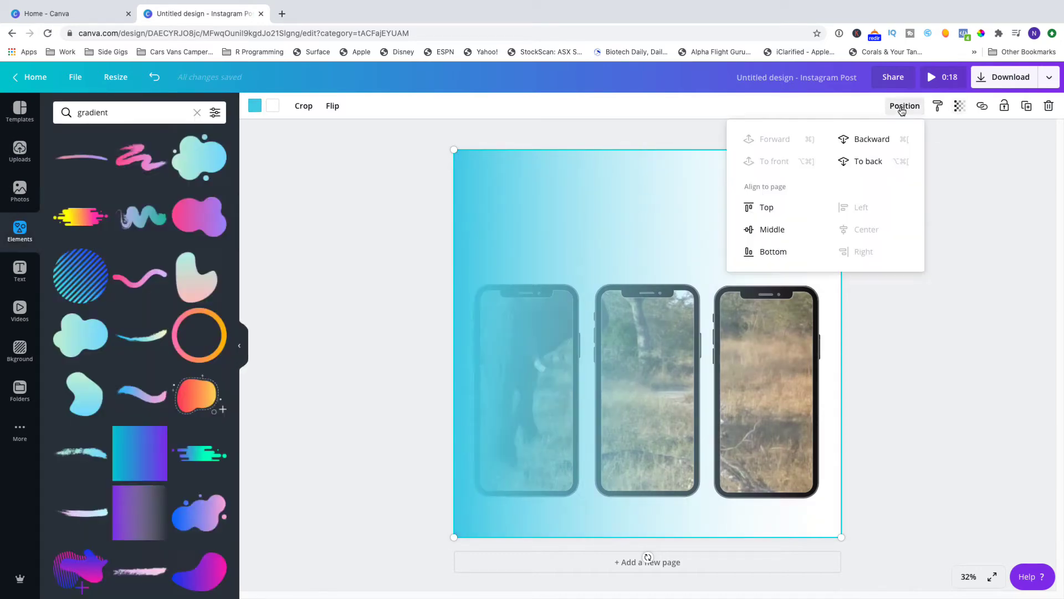
click(872, 139)
click(872, 139)
click(872, 139)
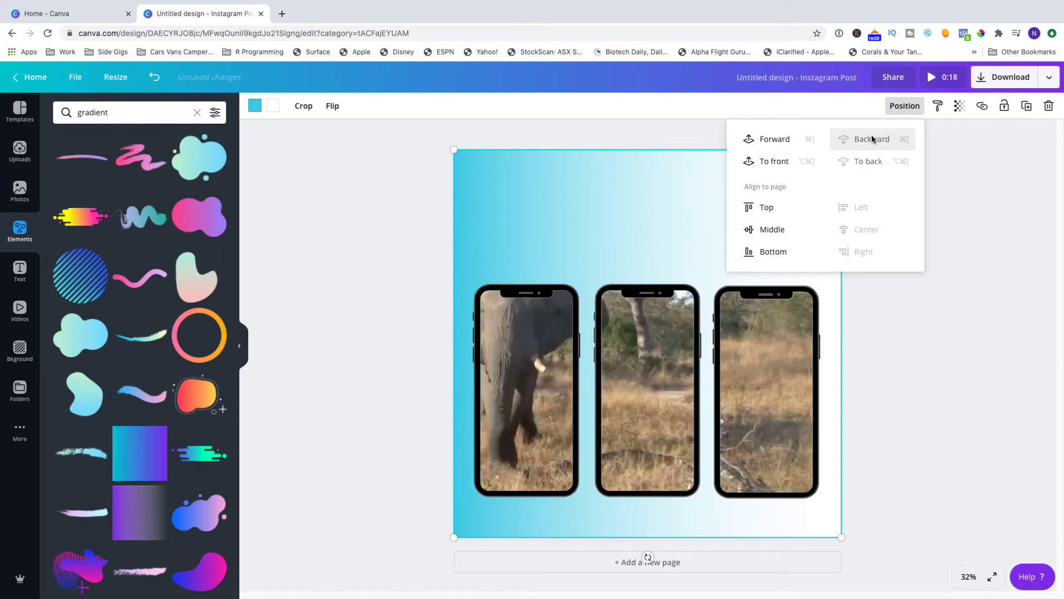
click(987, 167)
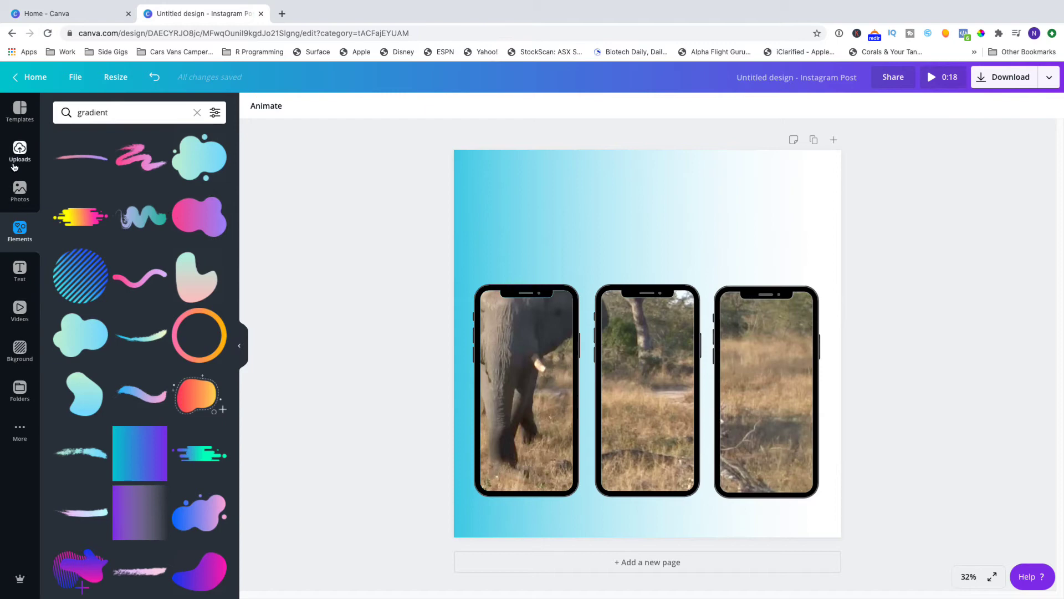
- Add the 'love and joy' text combination and retype its heading as 'iPhone Tours' on one line
click(20, 277)
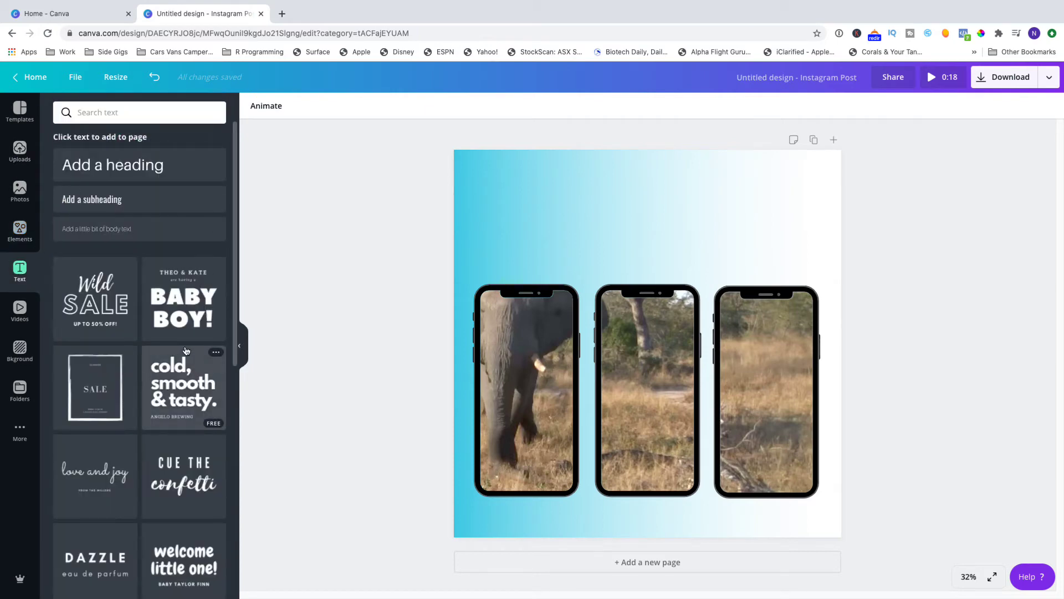
click(100, 481)
drag(627, 339, 558, 206)
double_click(558, 206)
text(i)
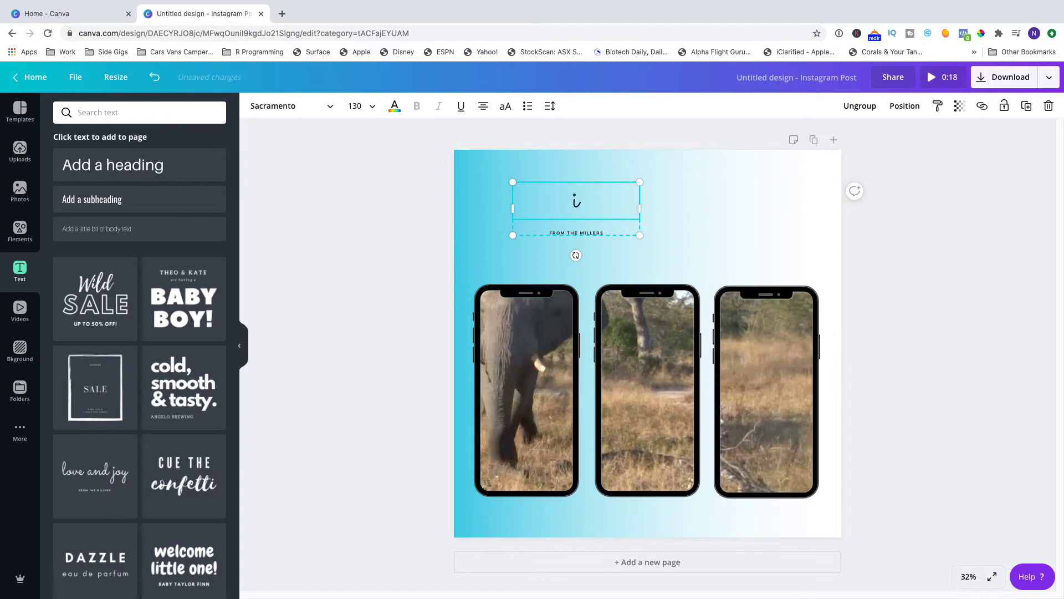
text(Phone Tours)
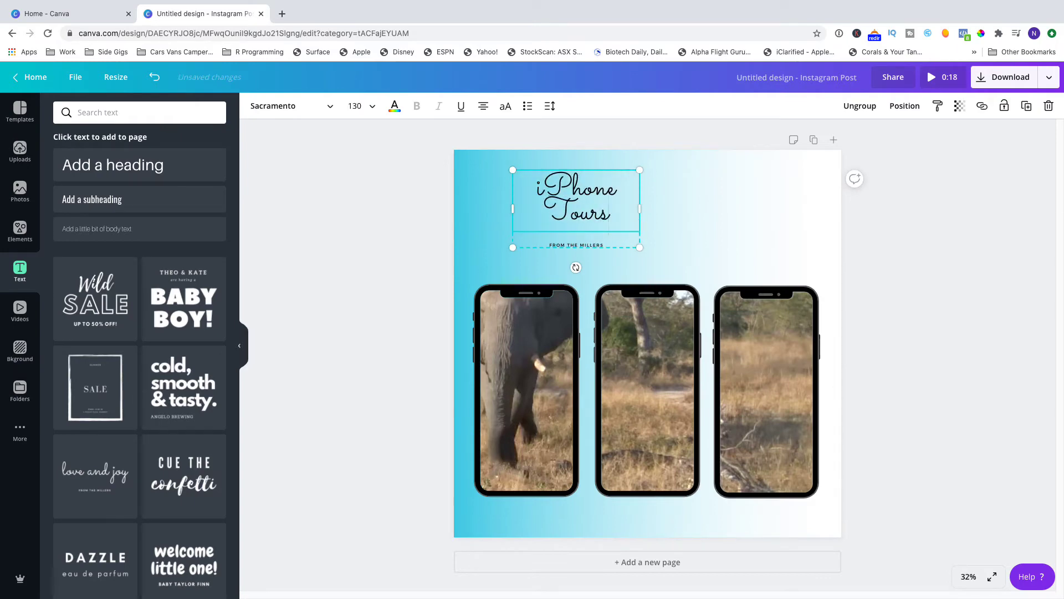
drag(649, 219, 790, 211)
- Set the subtitle to size 36, then enlarge and centre the title group above the phones
click(672, 233)
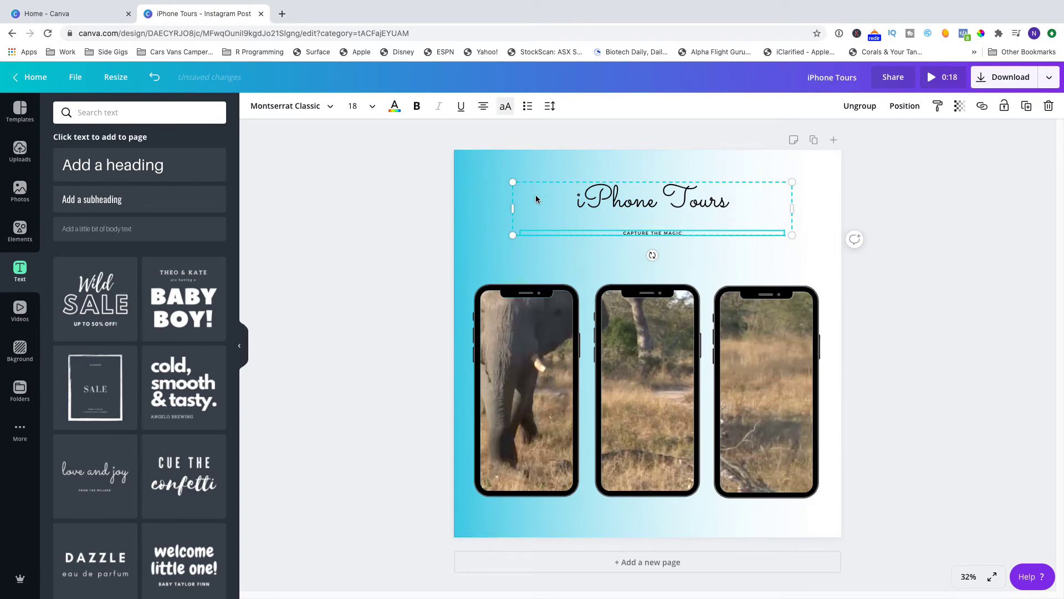
click(355, 106)
click(358, 378)
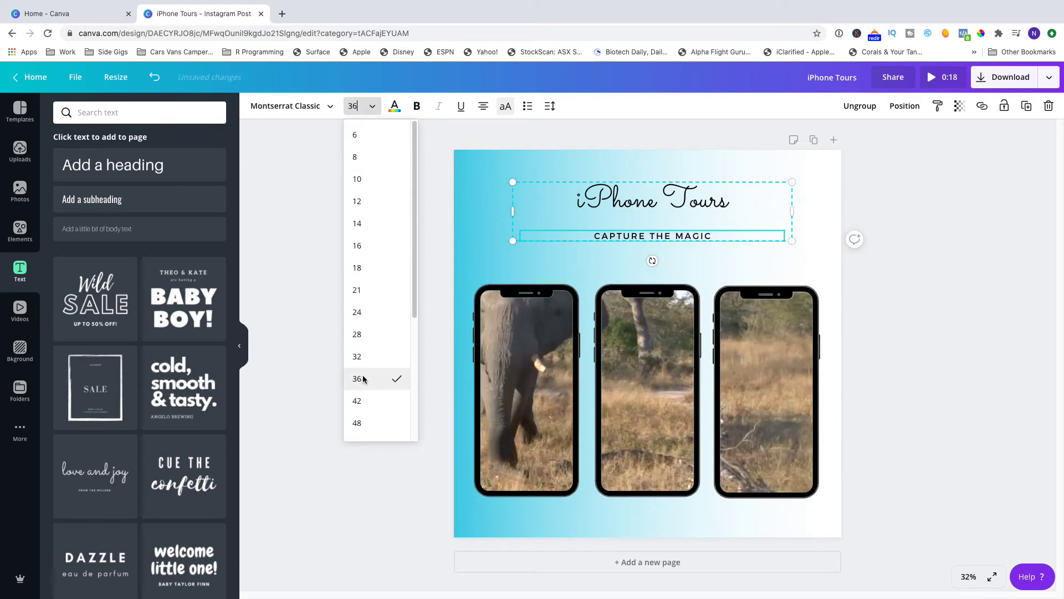
drag(513, 241, 446, 254)
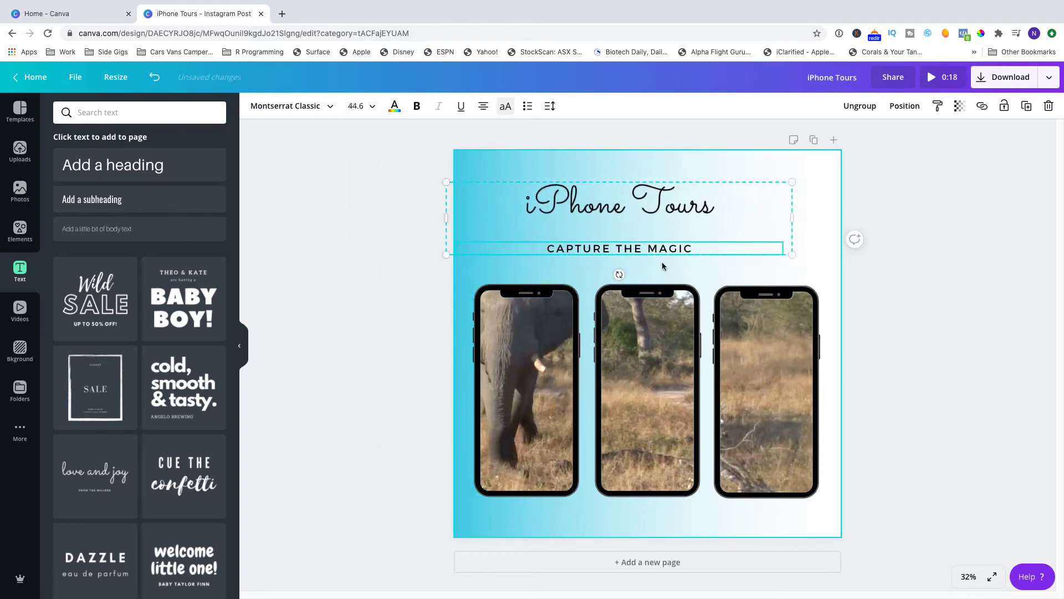
drag(733, 235, 765, 230)
click(935, 210)
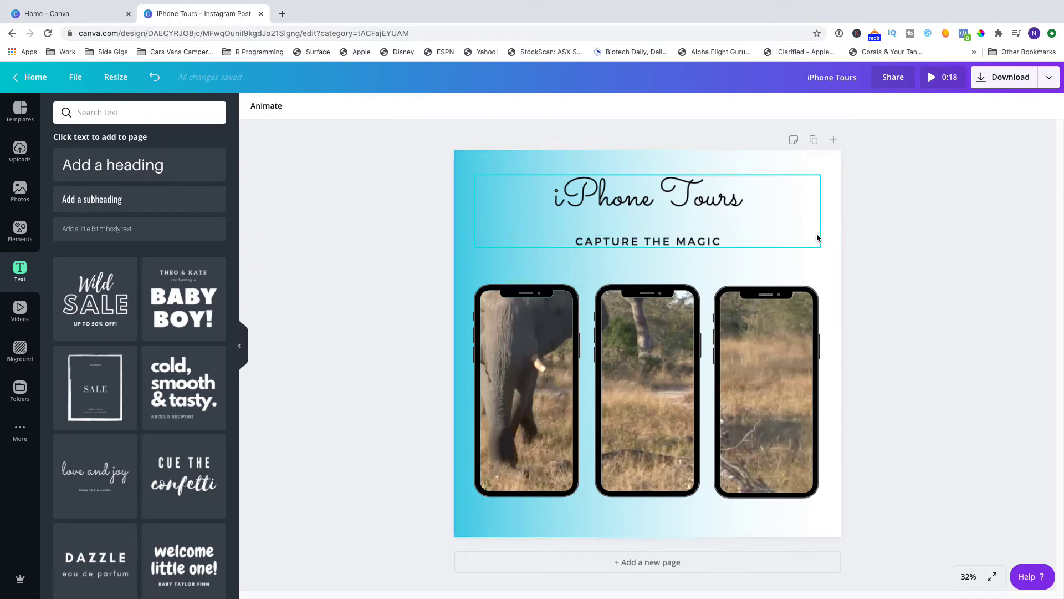
- Apply the Block animation style to the page
click(266, 106)
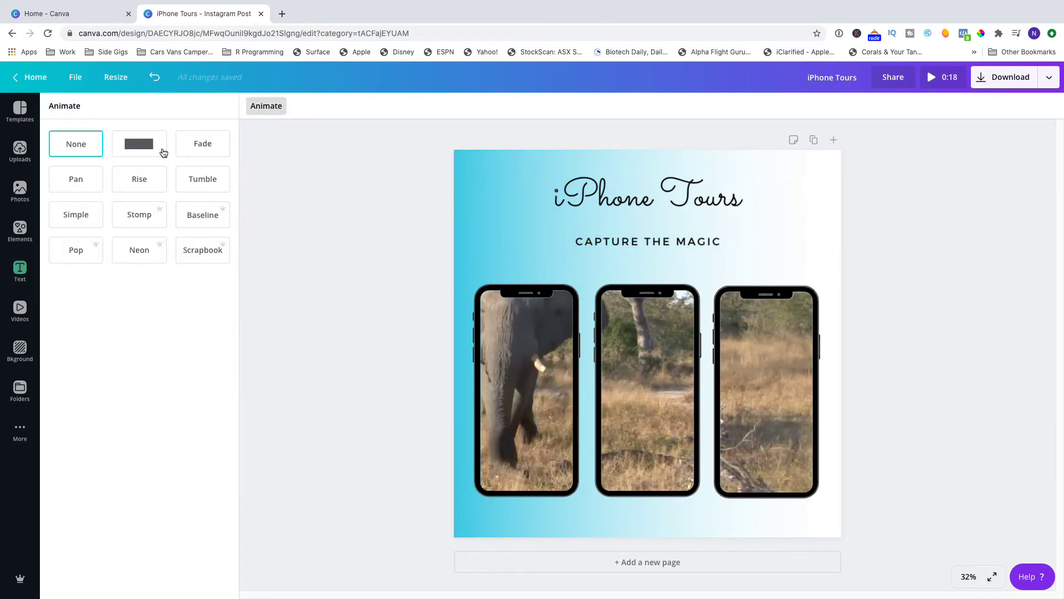
click(153, 153)
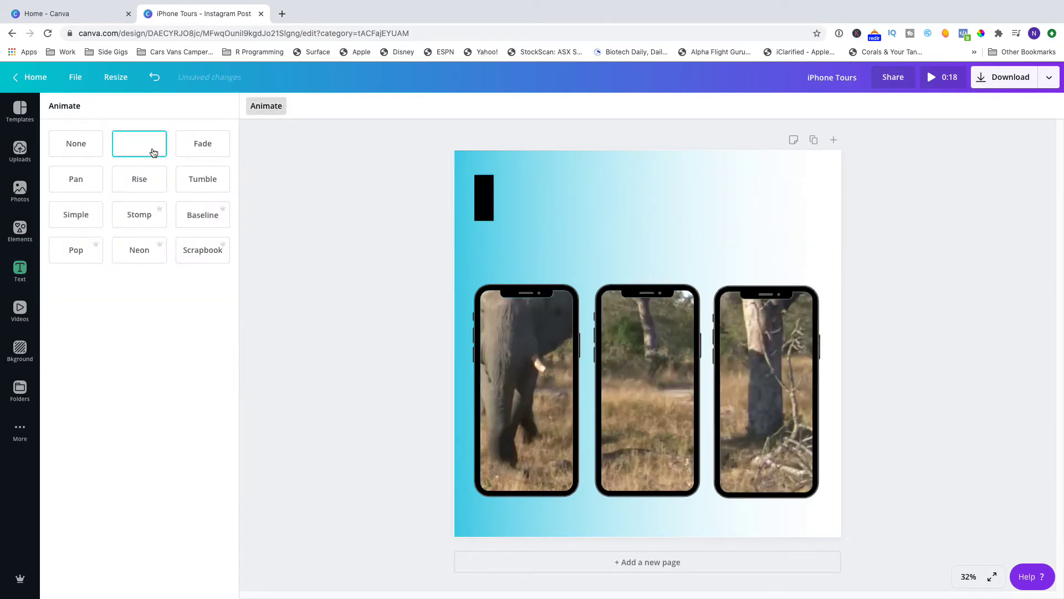
click(952, 158)
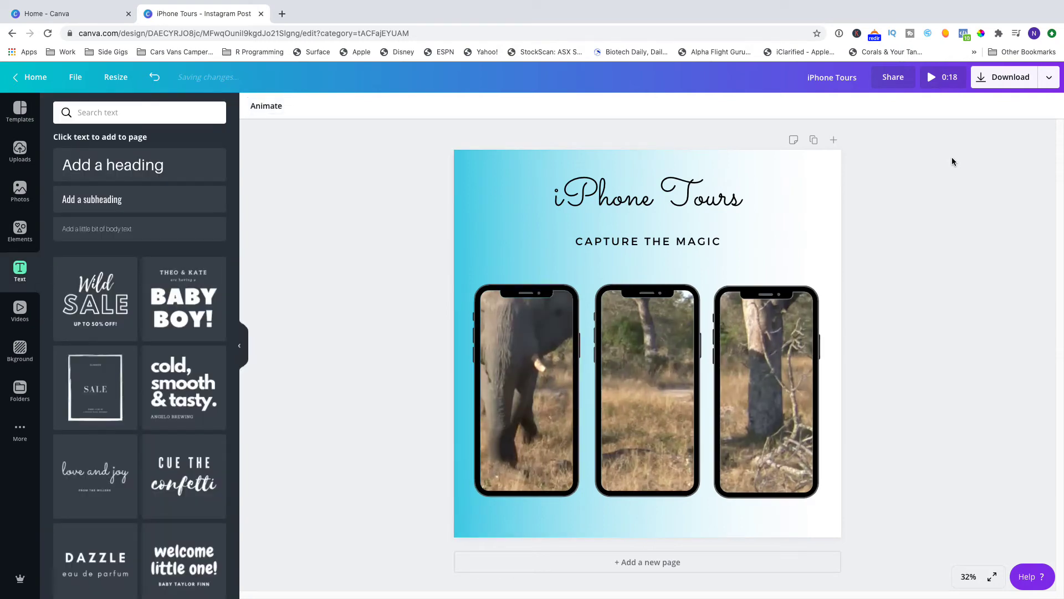
click(526, 361)
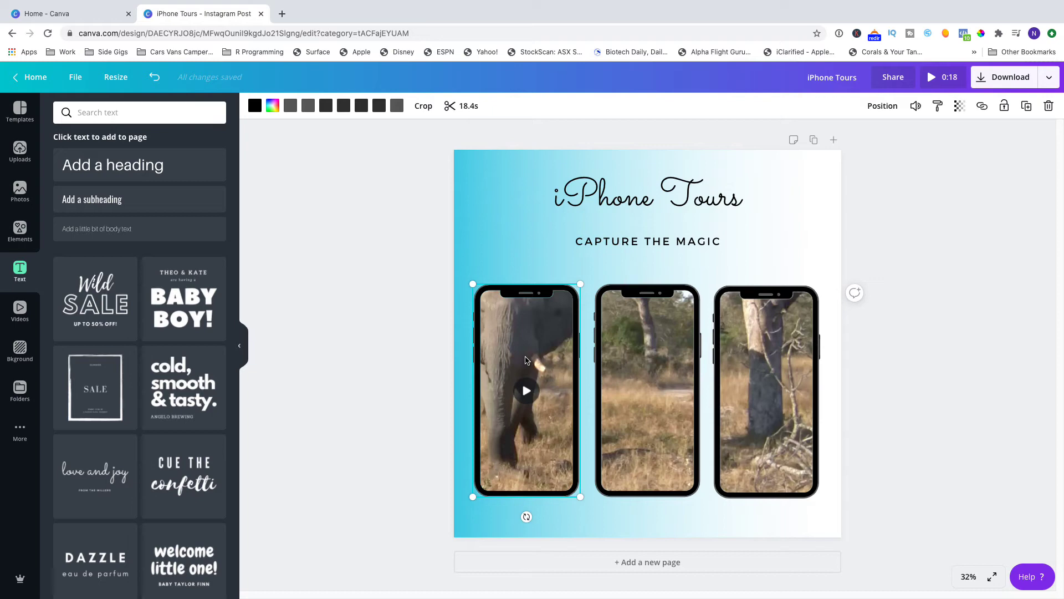
- Mute the left and middle phone videos so their volume reads 0
click(916, 107)
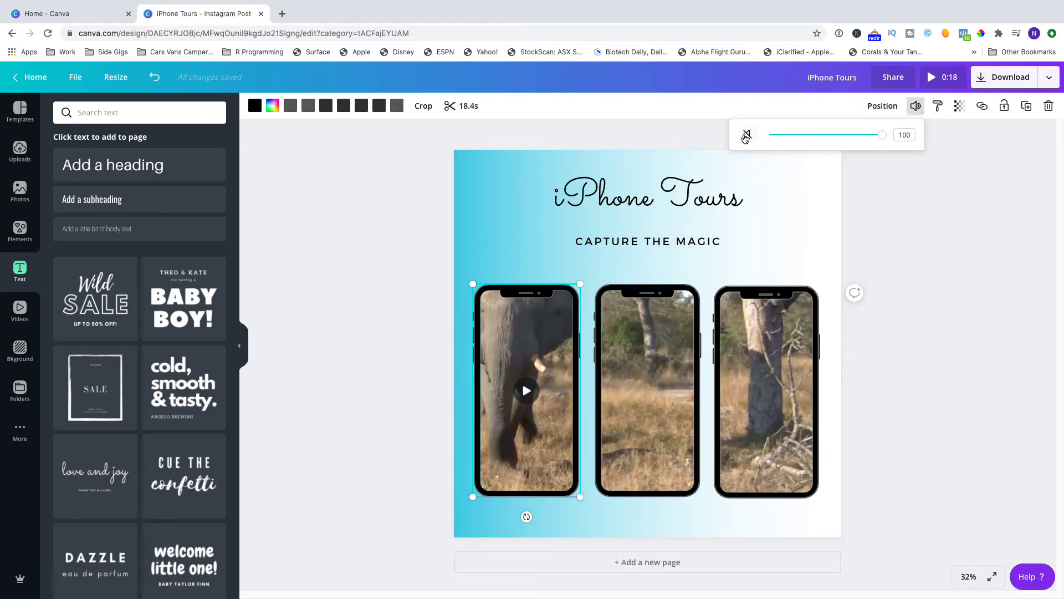
click(746, 136)
click(648, 339)
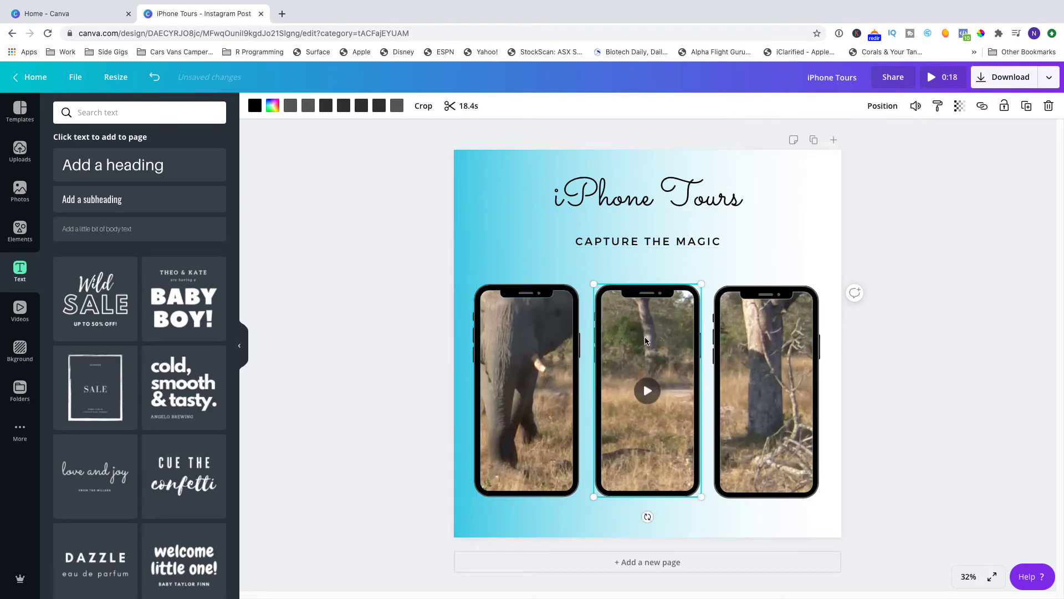
click(916, 106)
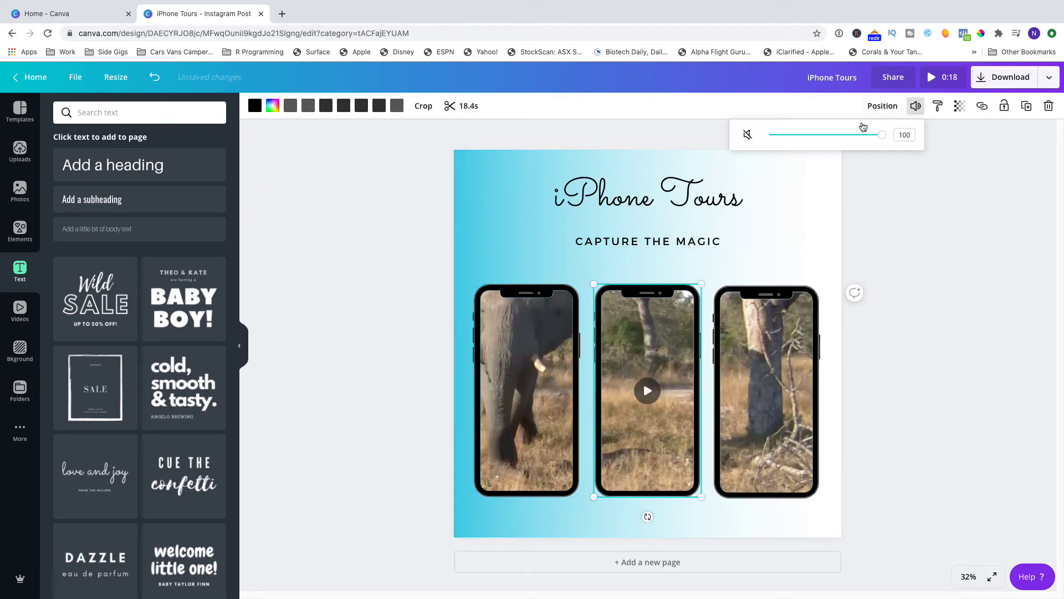
click(745, 136)
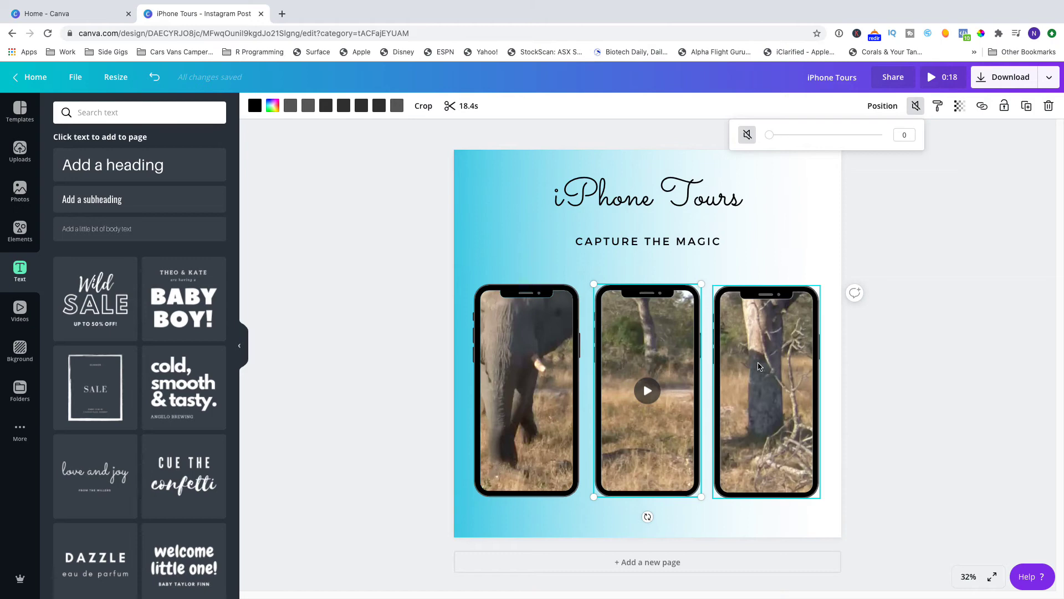
click(927, 258)
click(767, 360)
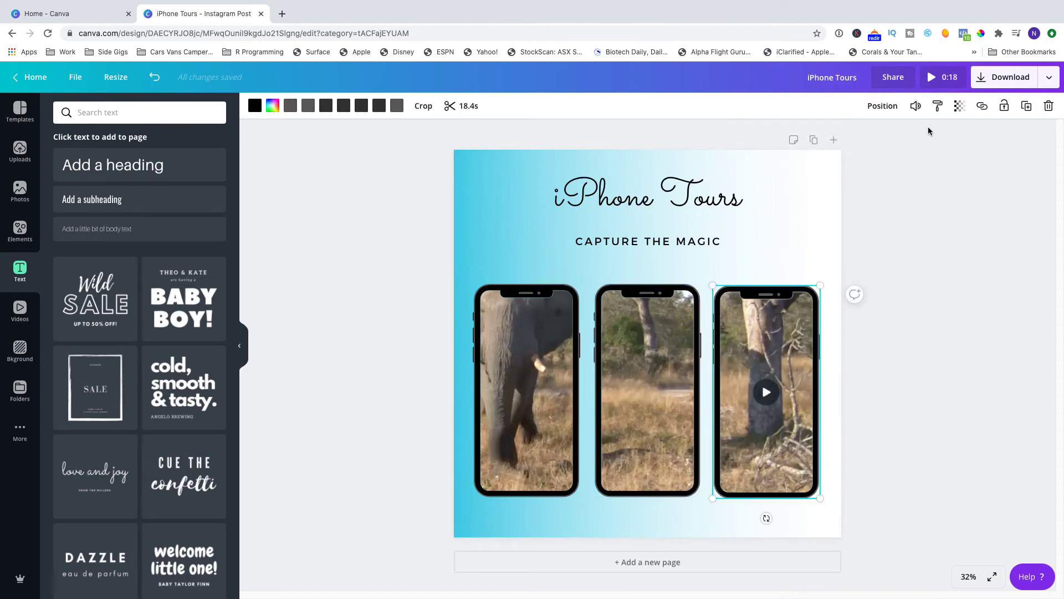
click(888, 202)
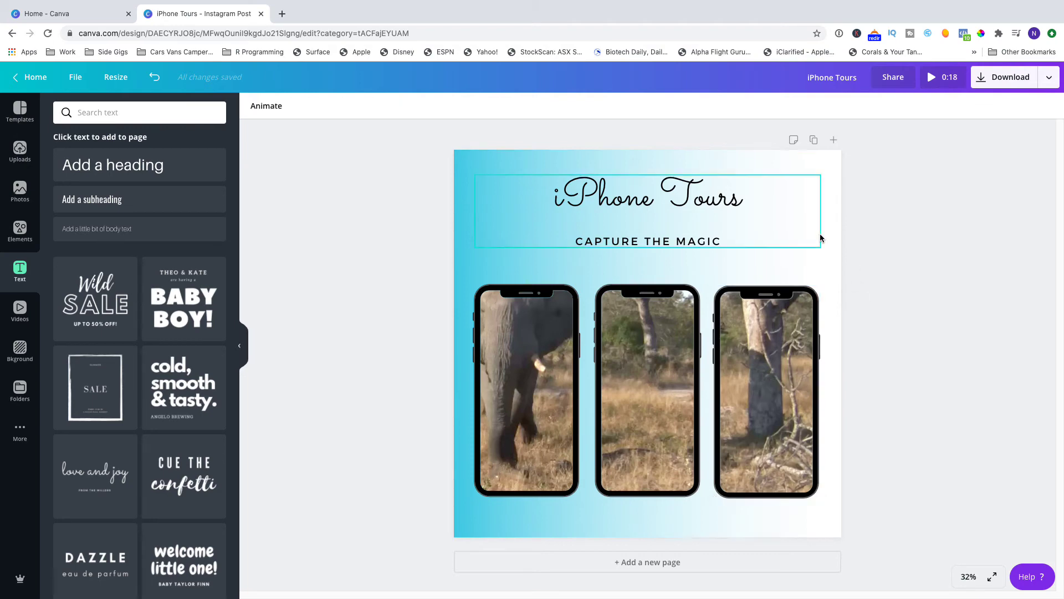
click(933, 84)
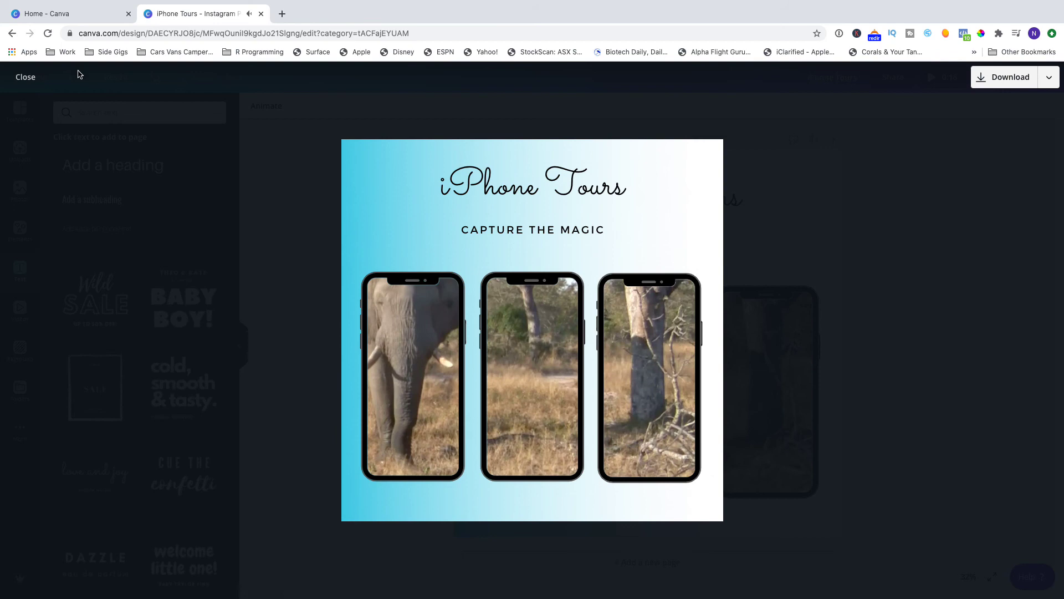
click(30, 79)
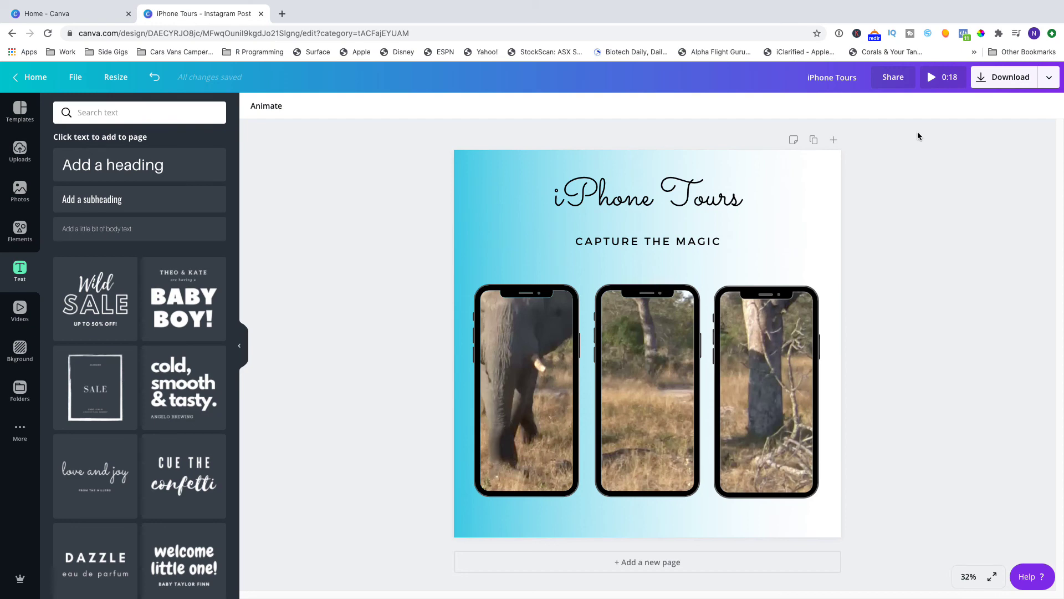
- Download the Instagram post as an MP4 Video file
click(986, 78)
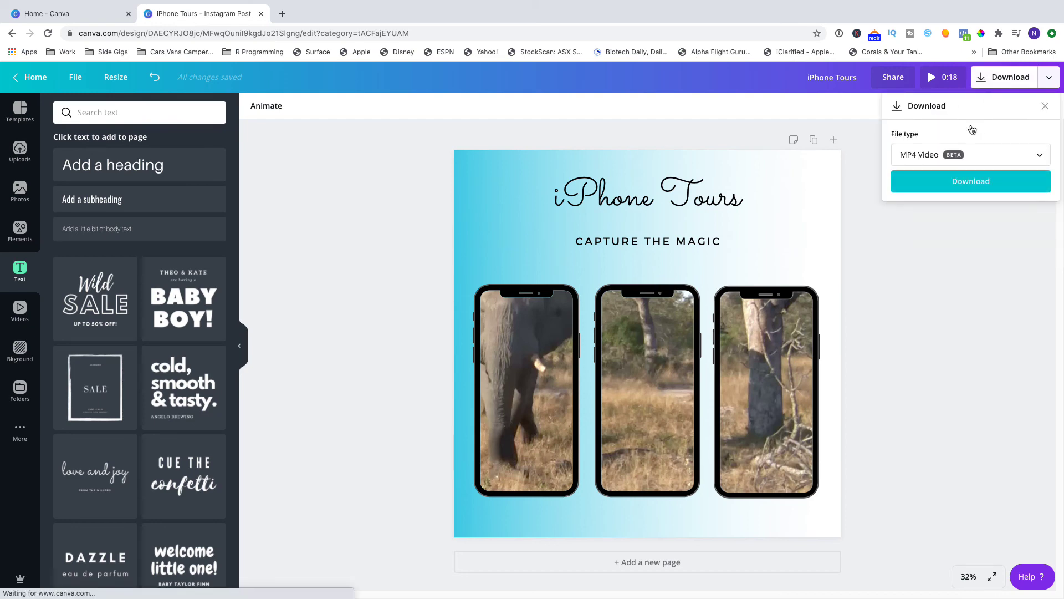
click(945, 188)
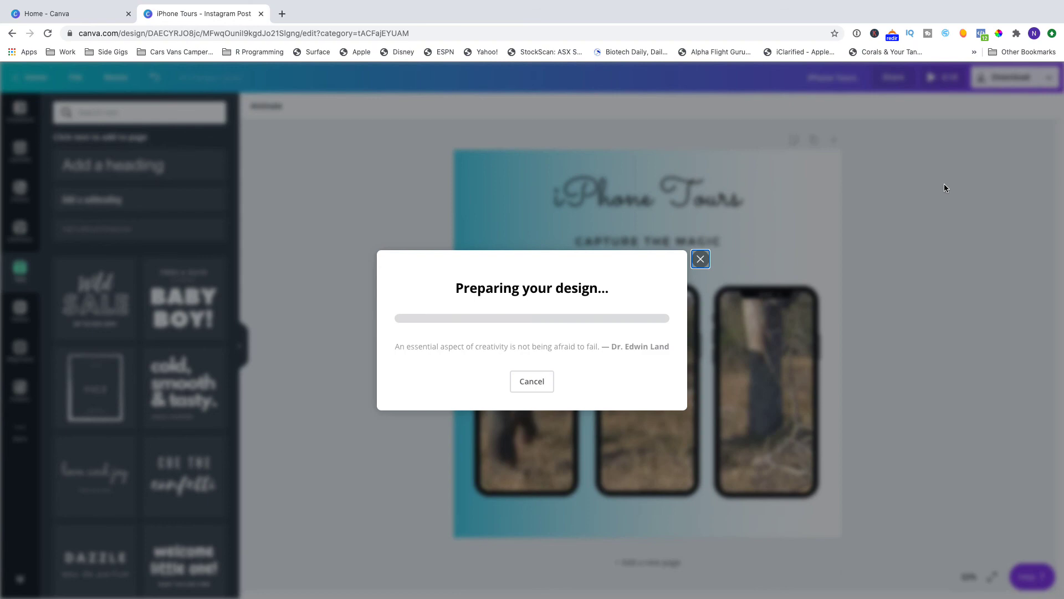